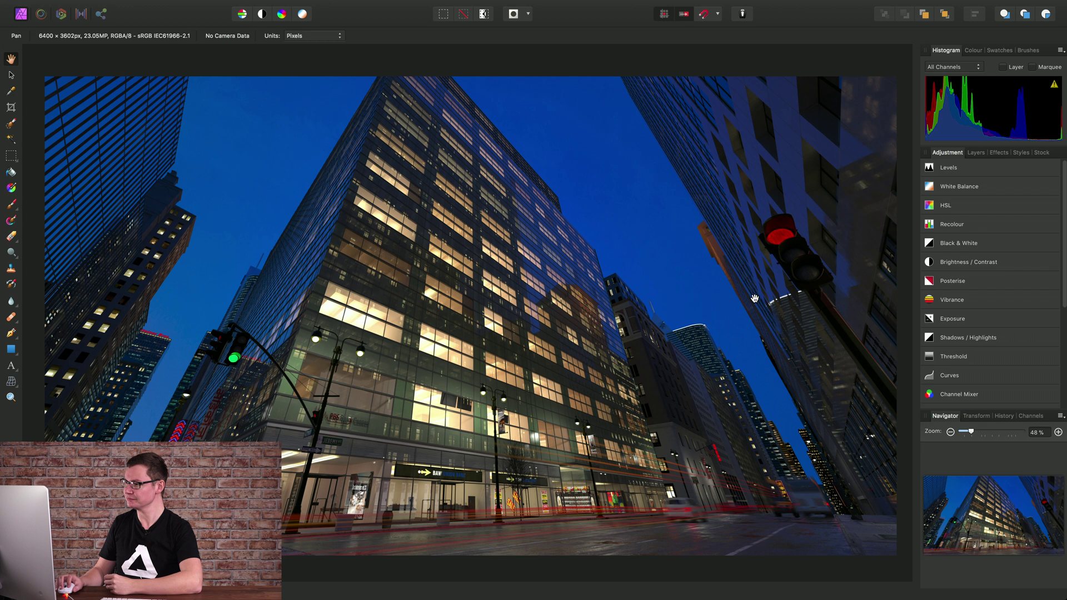
Step: Switch the right-hand studio panel to Layers to list the city render's pass layers
click(976, 153)
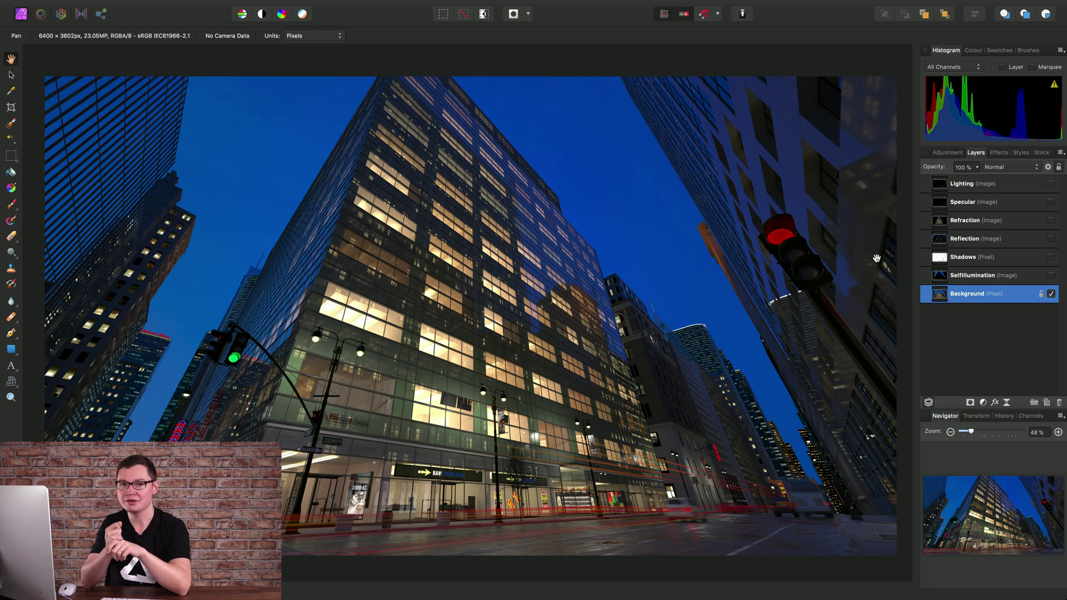
Step: Make the SelfIllumination pass visible and set its blend mode to Add
click(1018, 276)
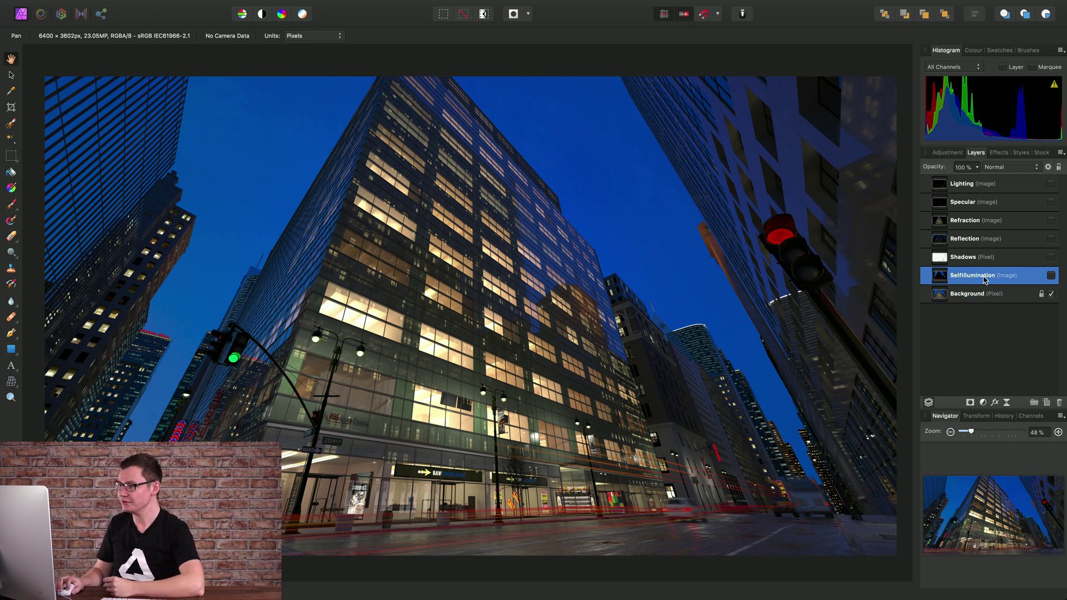
click(1050, 276)
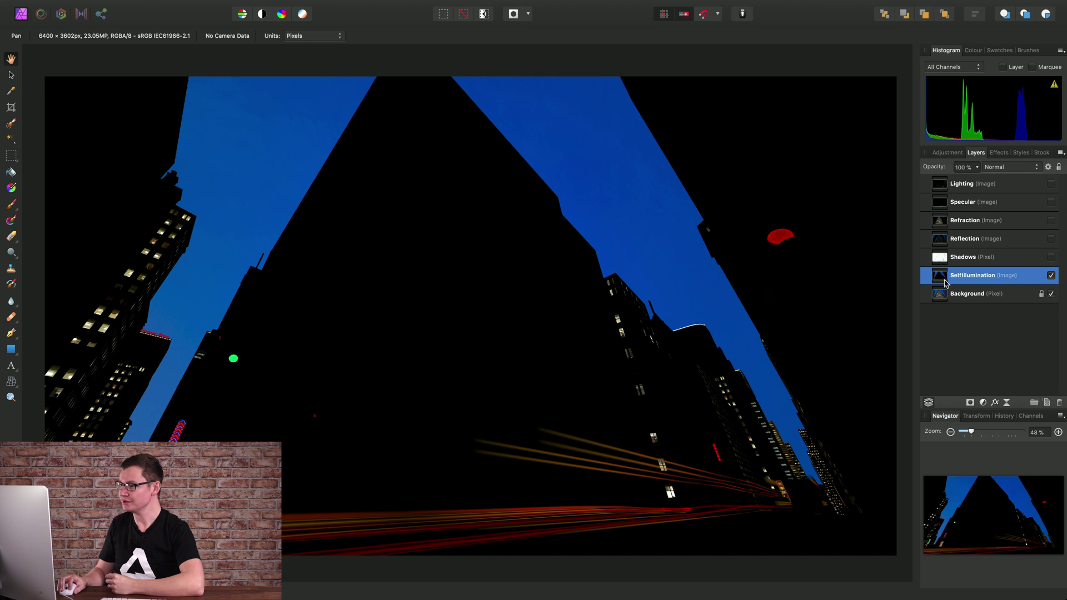
click(1034, 167)
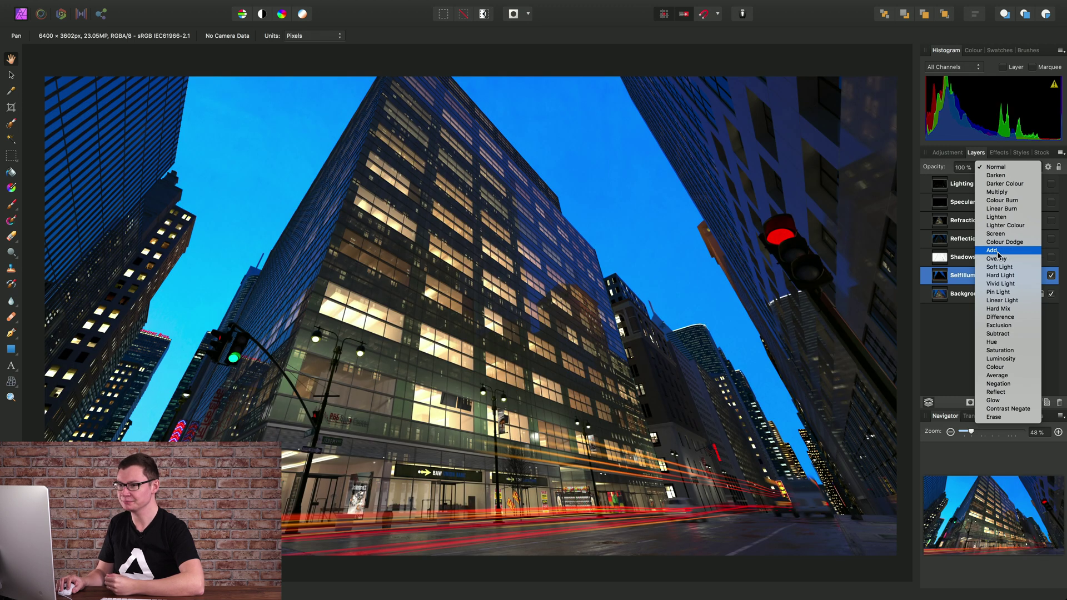
click(998, 254)
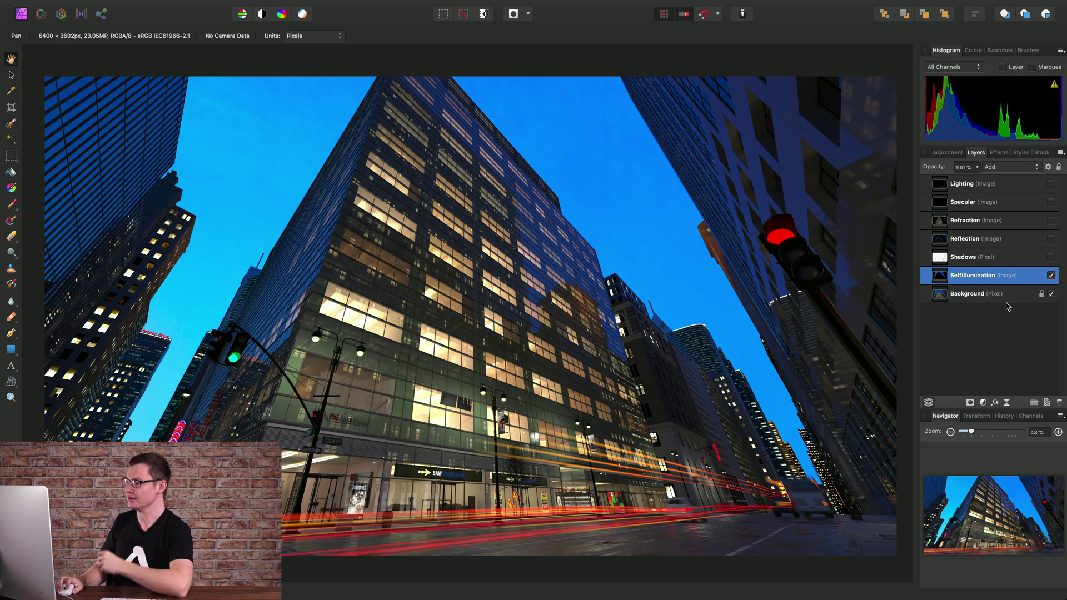
Step: Make the Shadows pass visible and blend it with Multiply
click(1032, 256)
click(1051, 257)
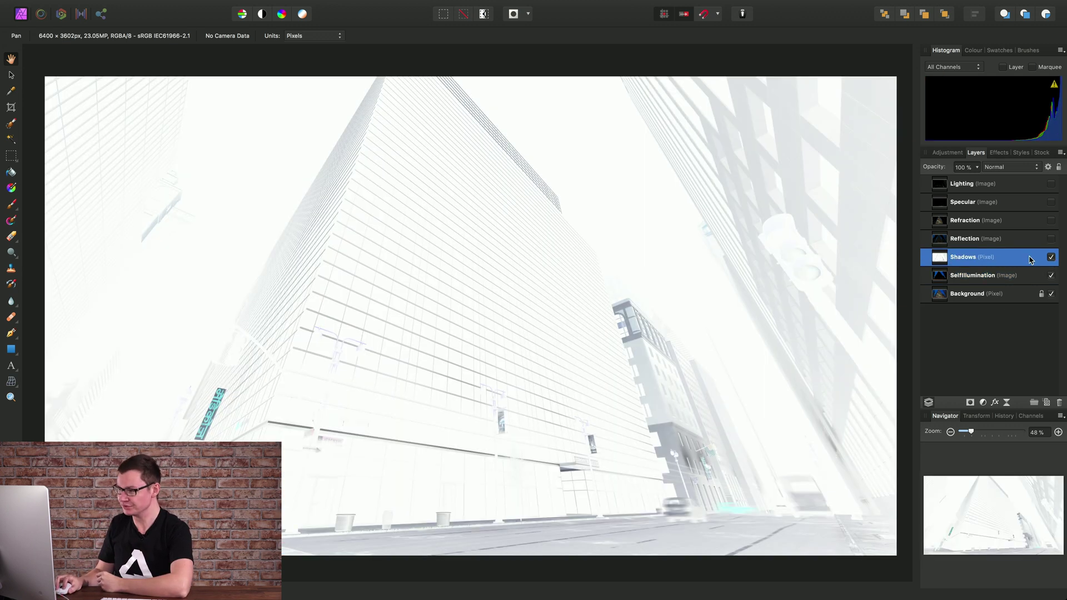
click(1028, 170)
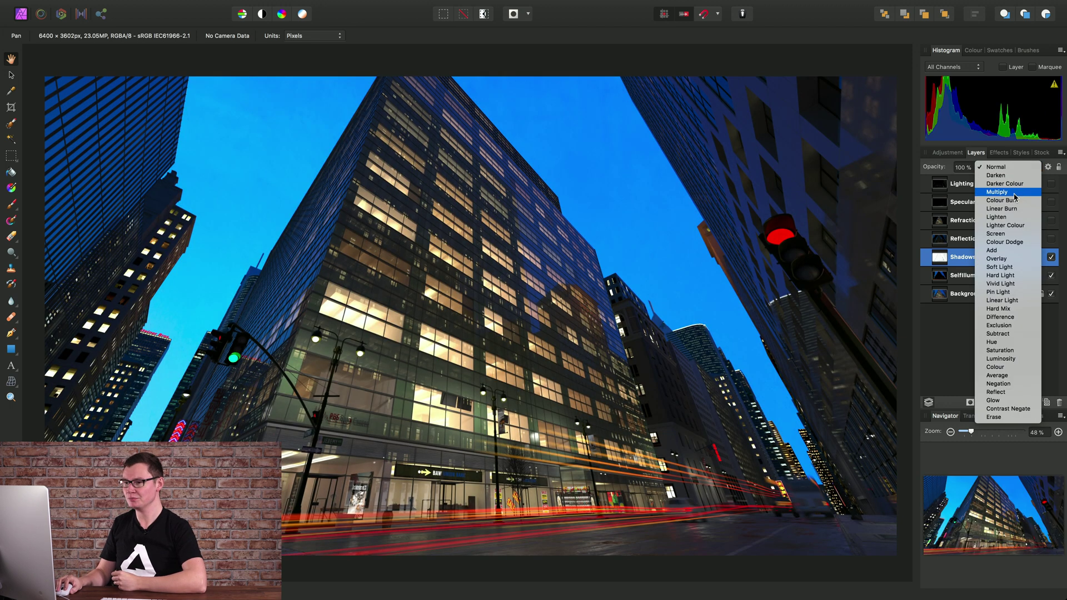
click(1014, 193)
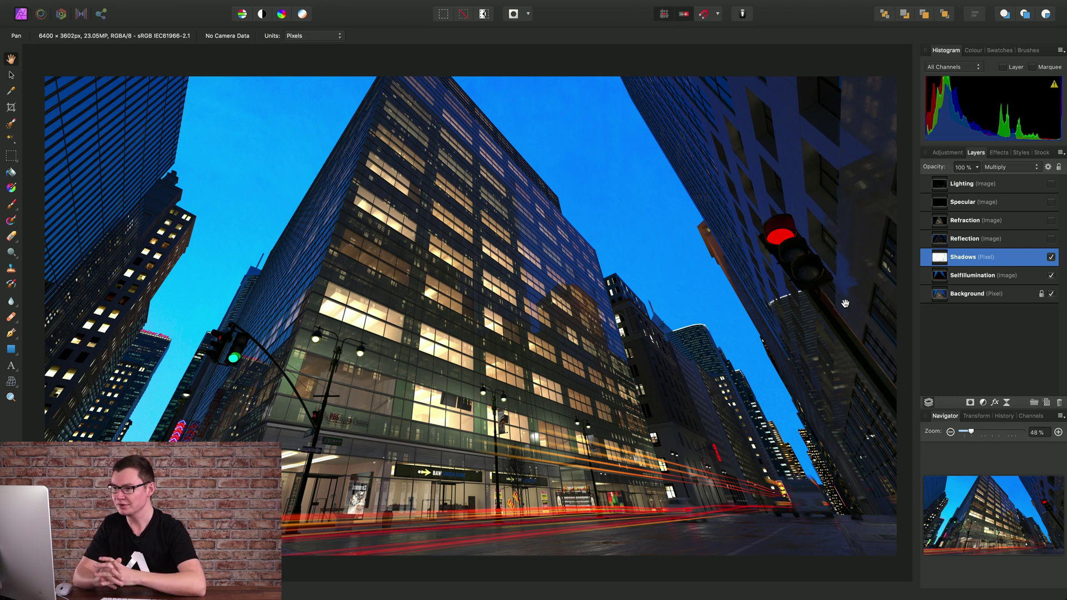
Step: Temporarily switch Shadows to Normal and zoom in to compare the facade
scroll(845, 303, up, 5)
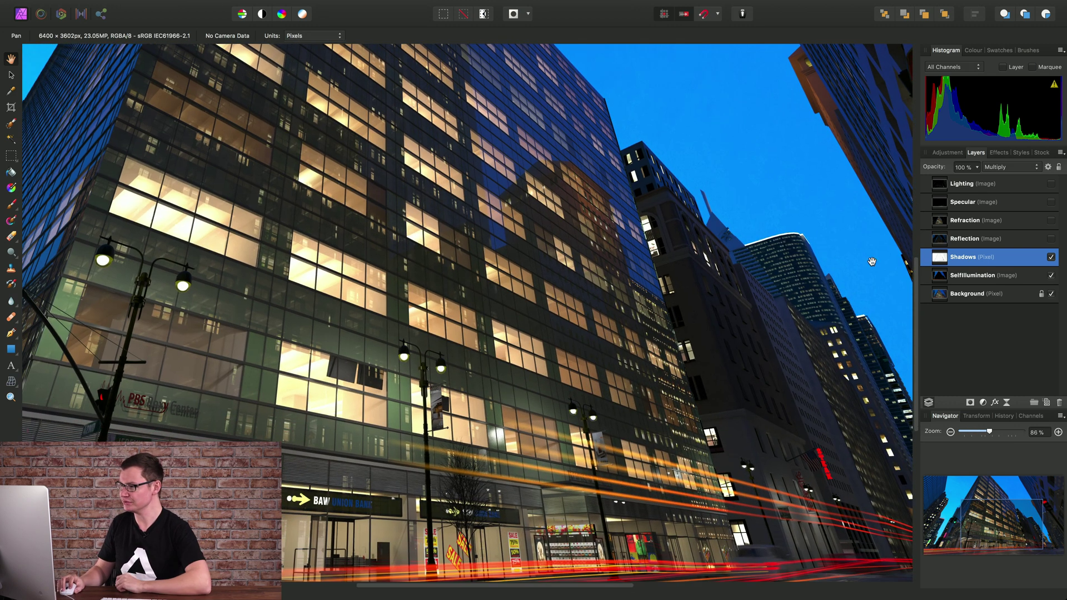
click(1008, 167)
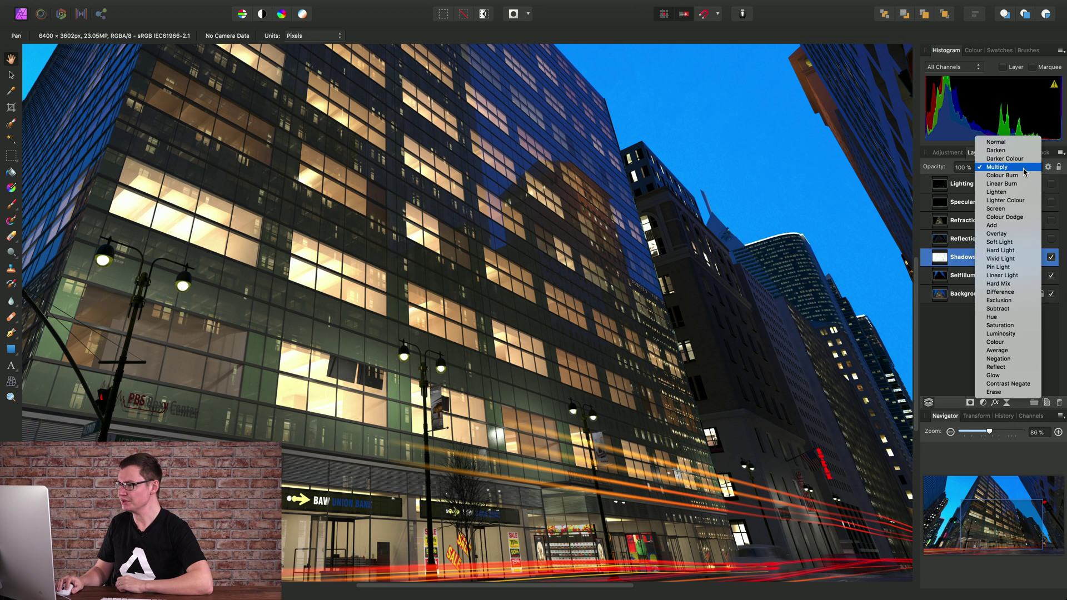
click(1009, 142)
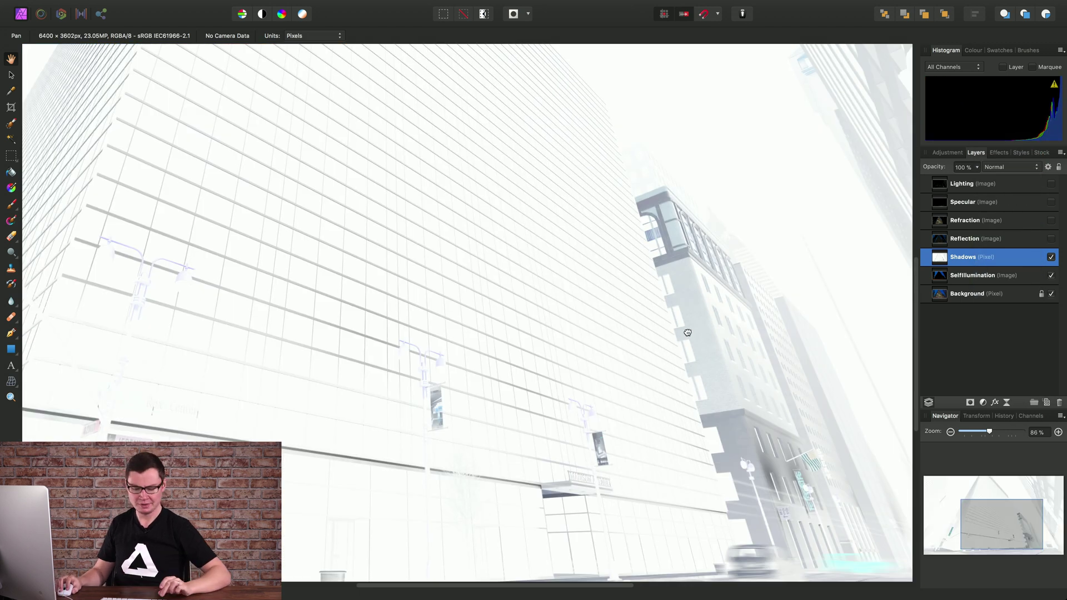
scroll(689, 333, left, 3)
scroll(689, 333, up, 2)
scroll(688, 171, up, 5)
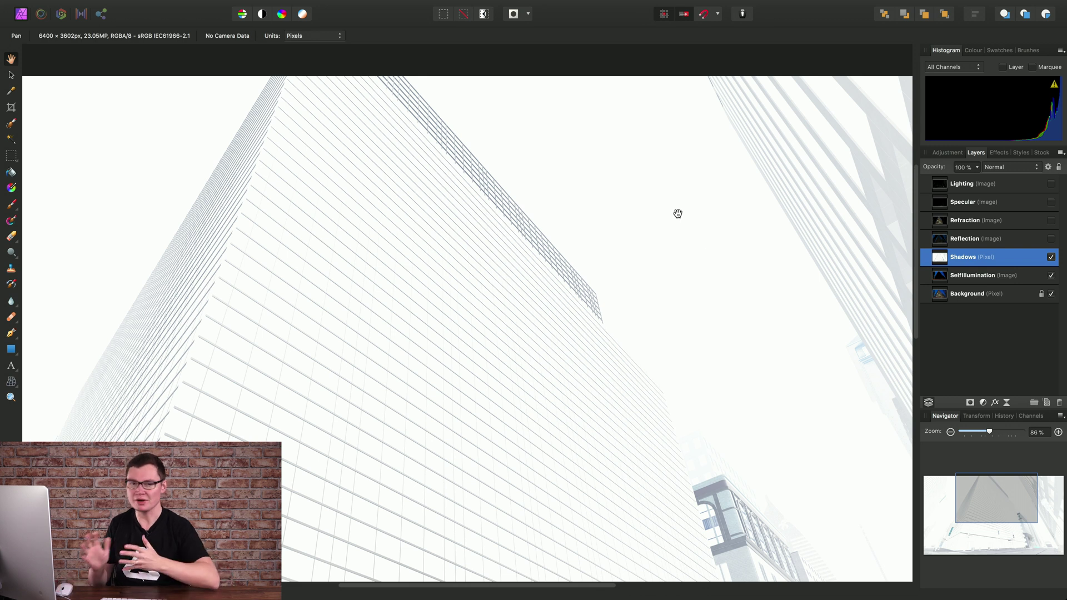
scroll(678, 222, down, 5)
scroll(677, 222, left, 3)
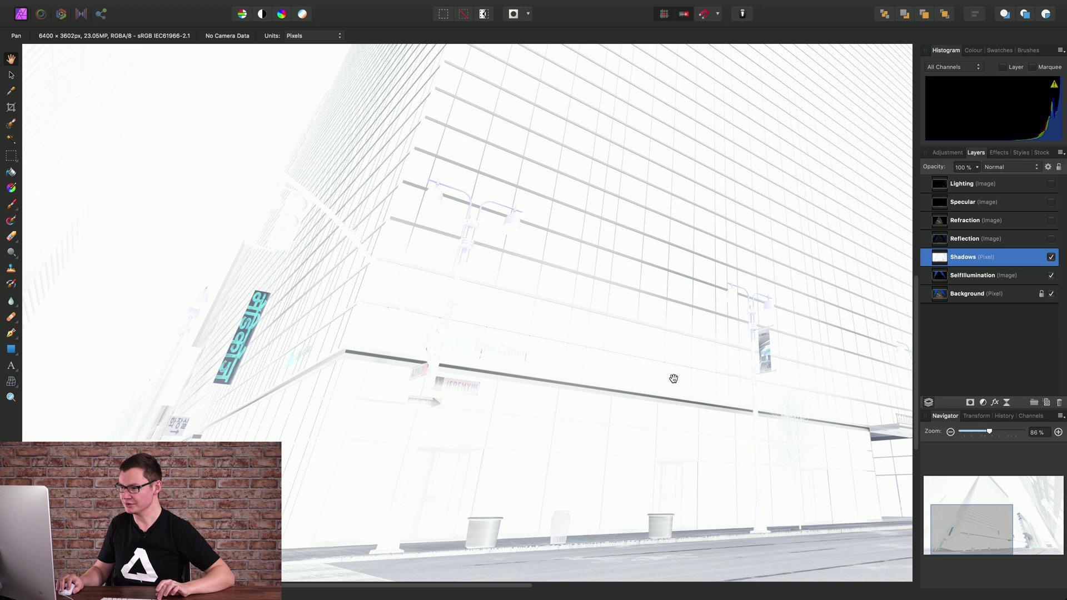
scroll(673, 378, right, 5)
scroll(754, 424, up, 2)
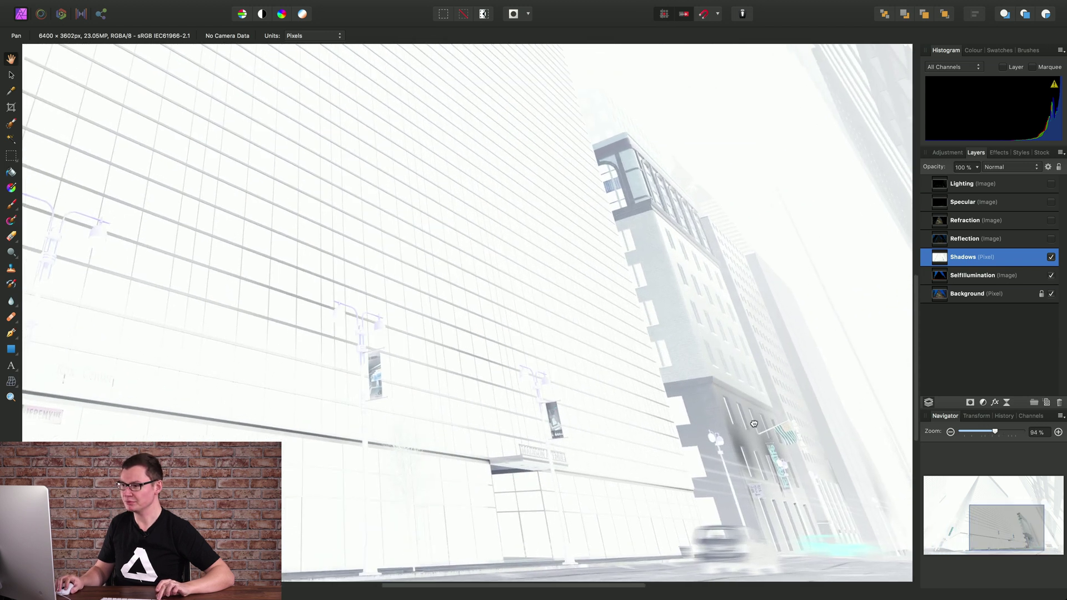
scroll(745, 414, left, 2)
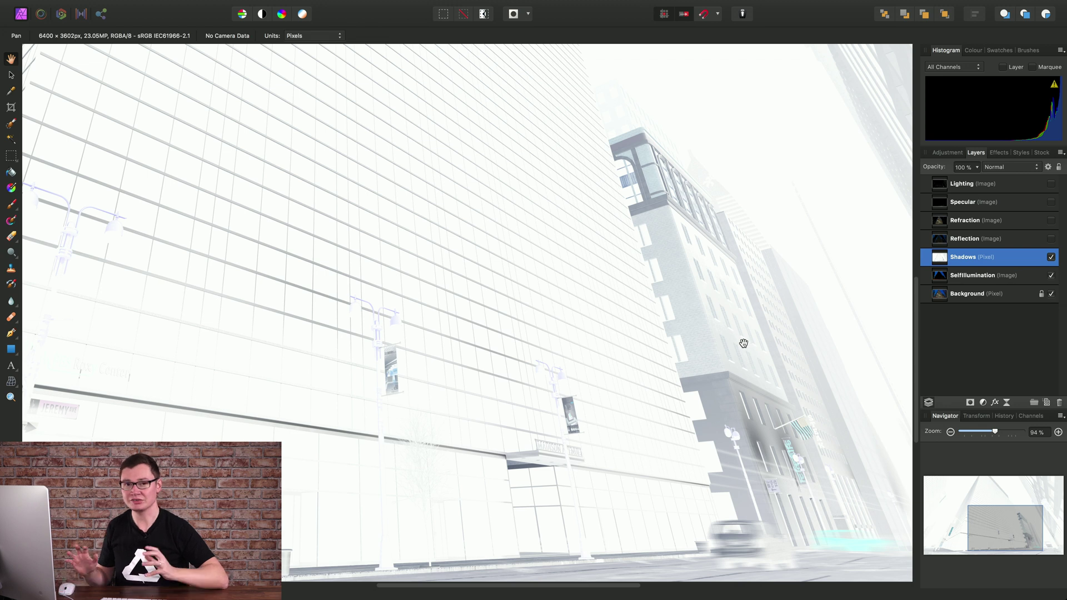
Step: Restore Multiply on the Shadows pass and fit the whole image to the view
click(996, 168)
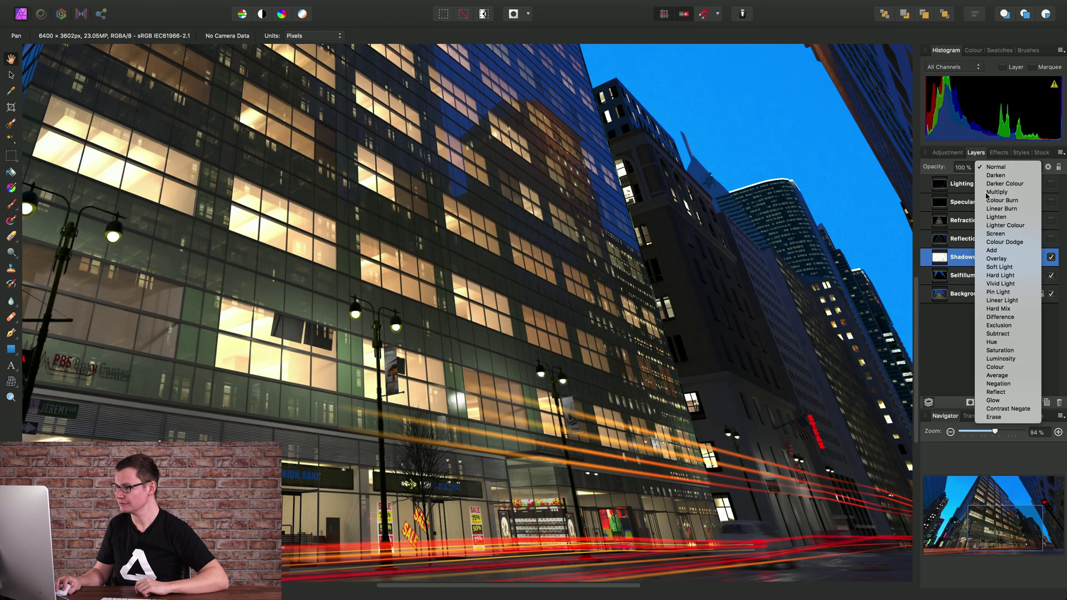
click(996, 192)
drag(753, 341, 761, 358)
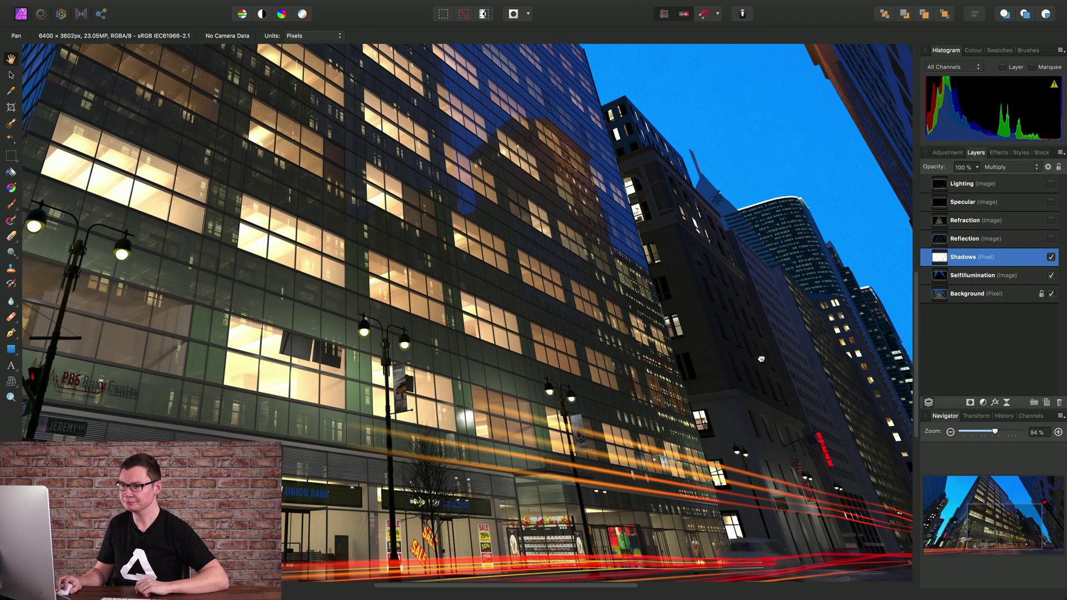
key(super+0)
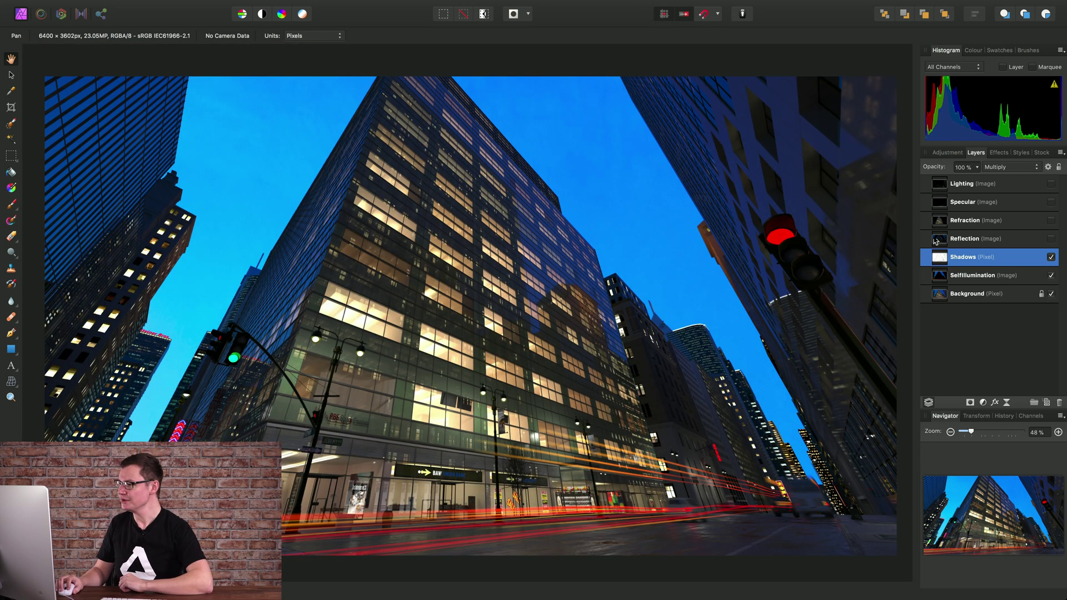
Step: Make the Reflection pass visible and blend it with Screen
click(974, 241)
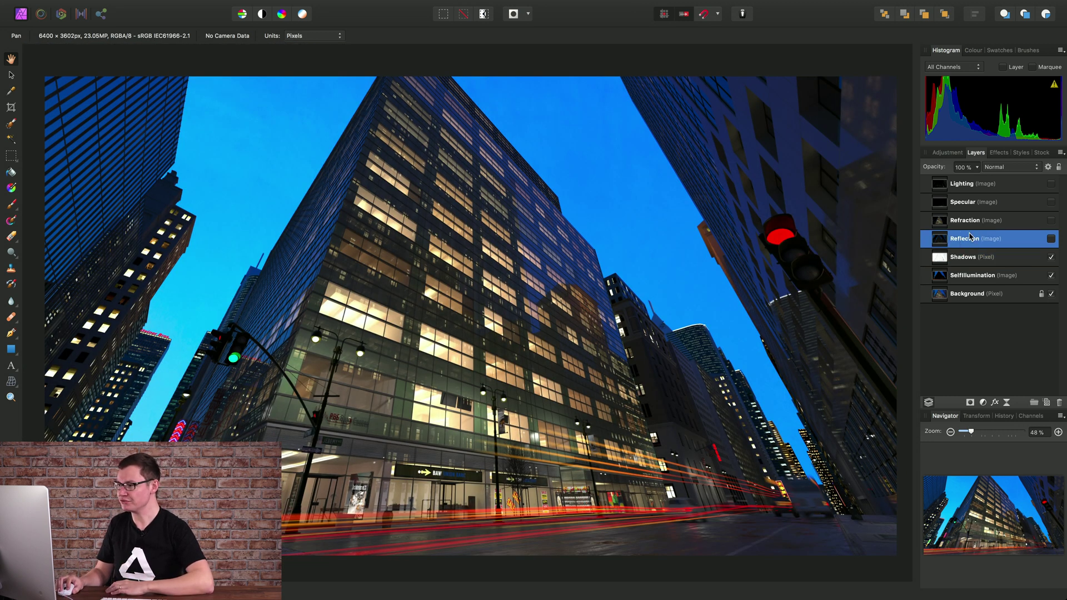
click(1050, 239)
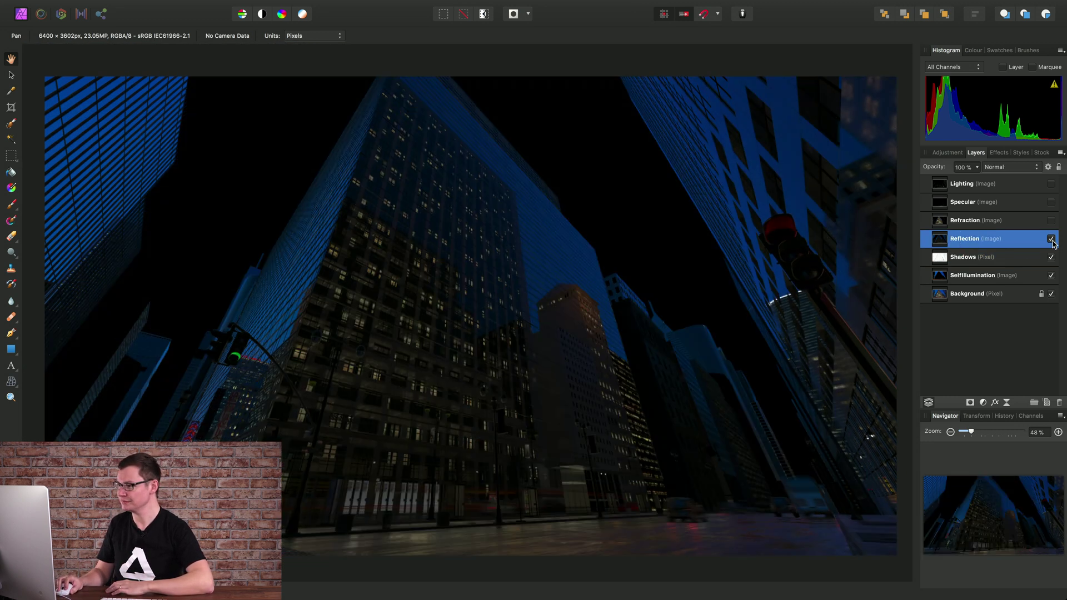
click(1006, 168)
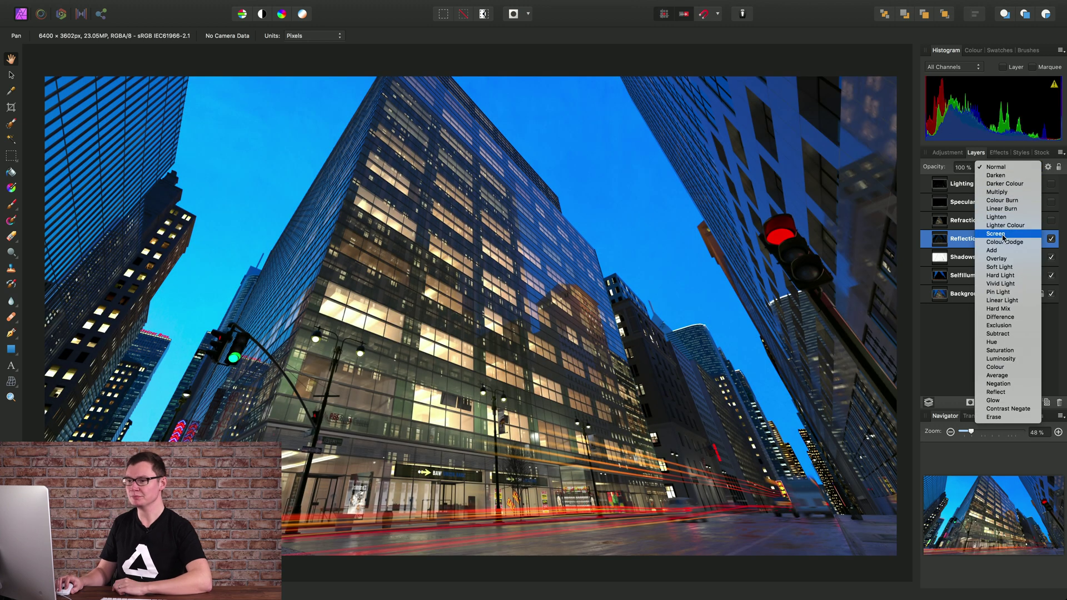
click(995, 233)
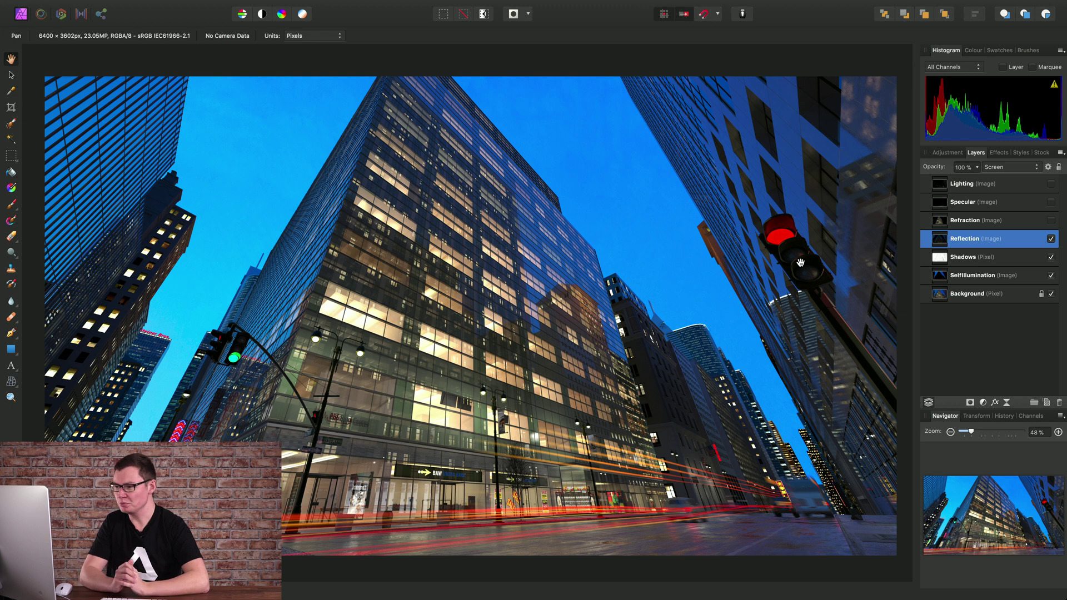
Step: Make the Refraction pass visible, blend it with Screen, and set its opacity to 50%
click(1001, 223)
click(1051, 221)
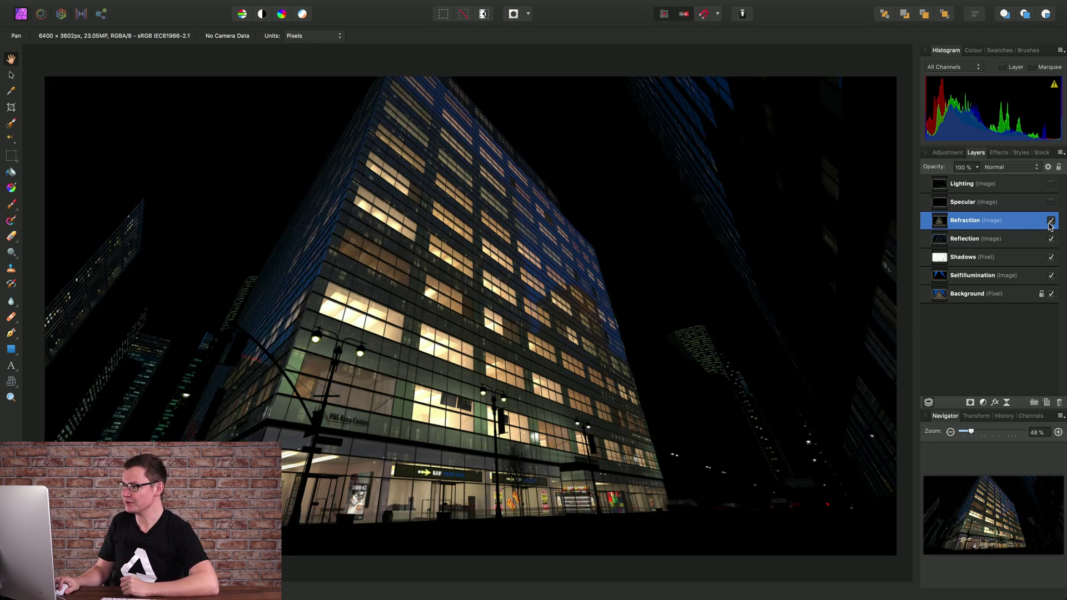
click(1003, 168)
click(1000, 234)
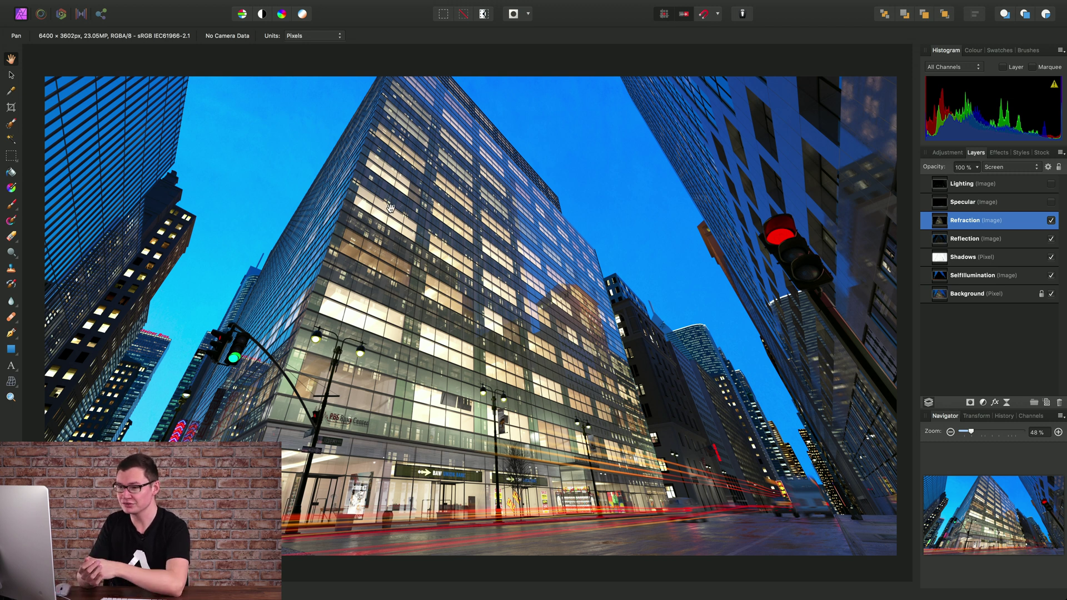
click(977, 167)
drag(980, 182, 931, 193)
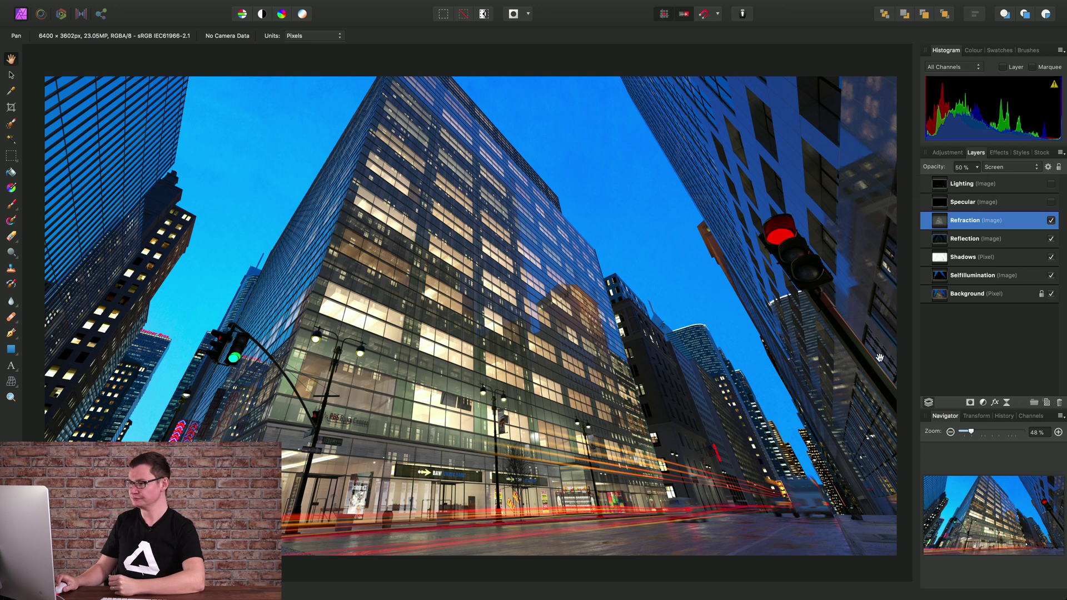
Step: Make the Specular pass visible and blend it with Colour Dodge
click(977, 200)
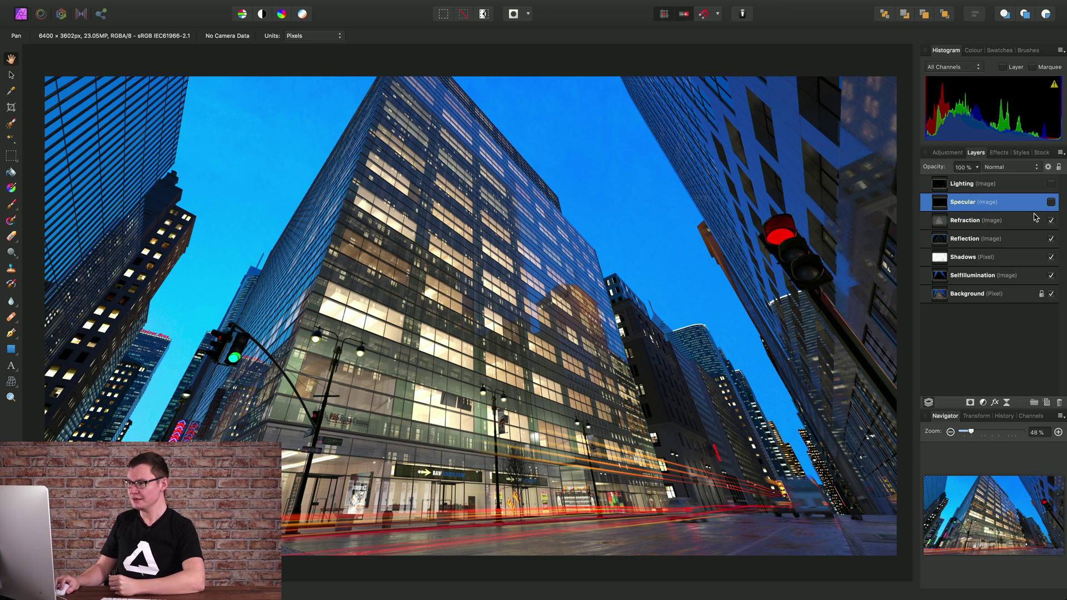
click(1050, 203)
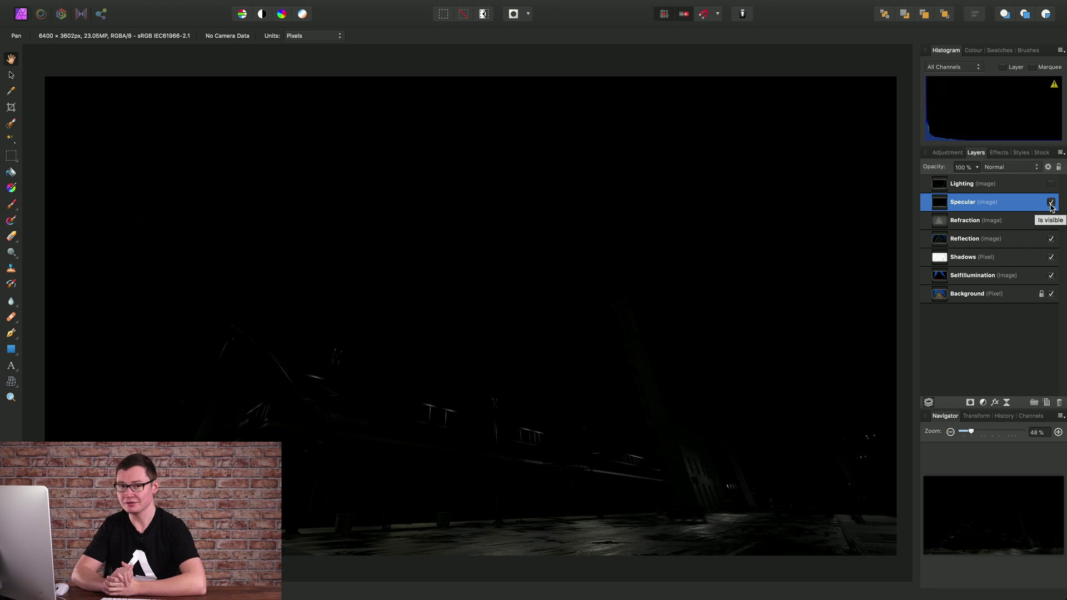
click(1030, 167)
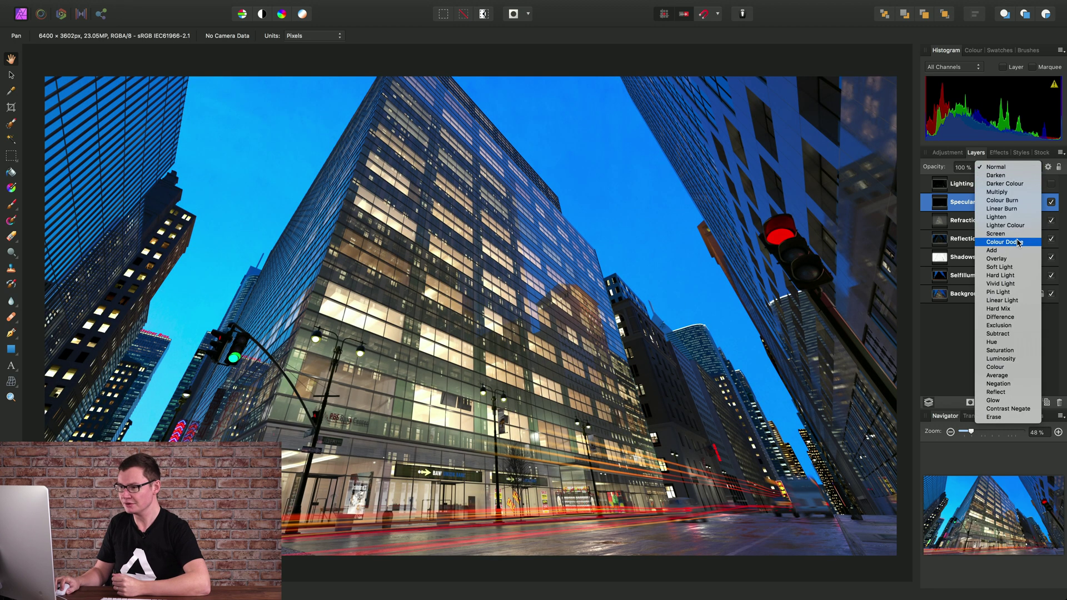
click(1019, 243)
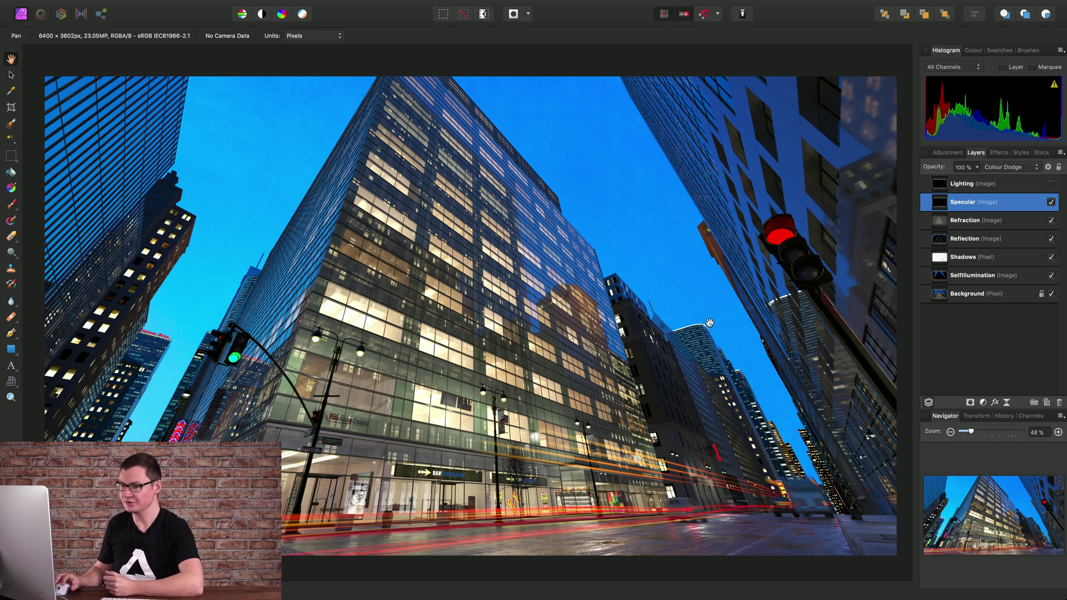
click(1020, 185)
Step: Make the Lighting pass visible and set its blend mode to Lighten
alt+click(1050, 184)
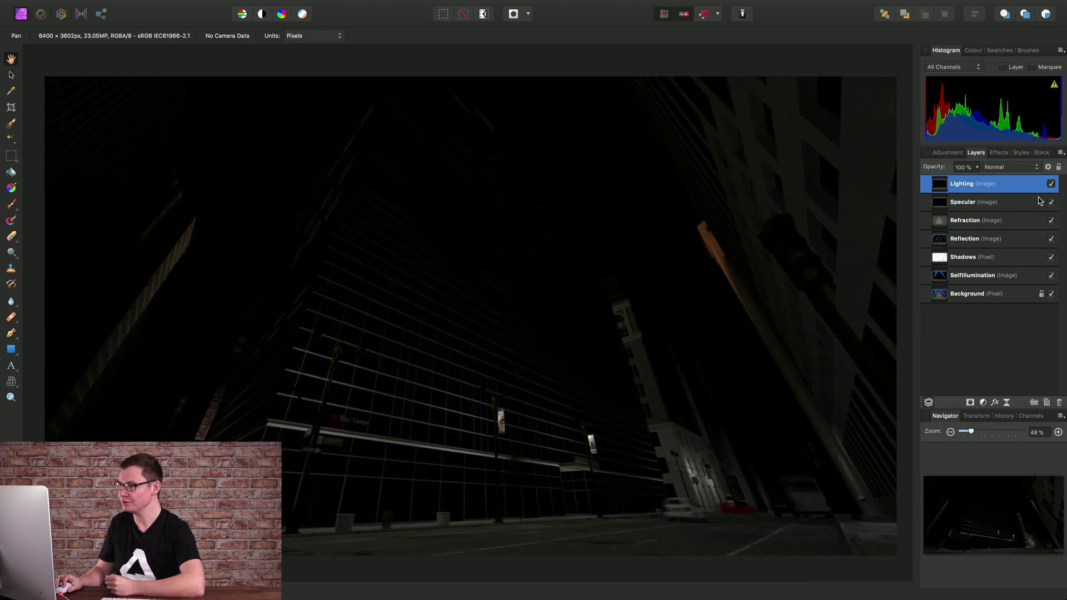
click(1019, 168)
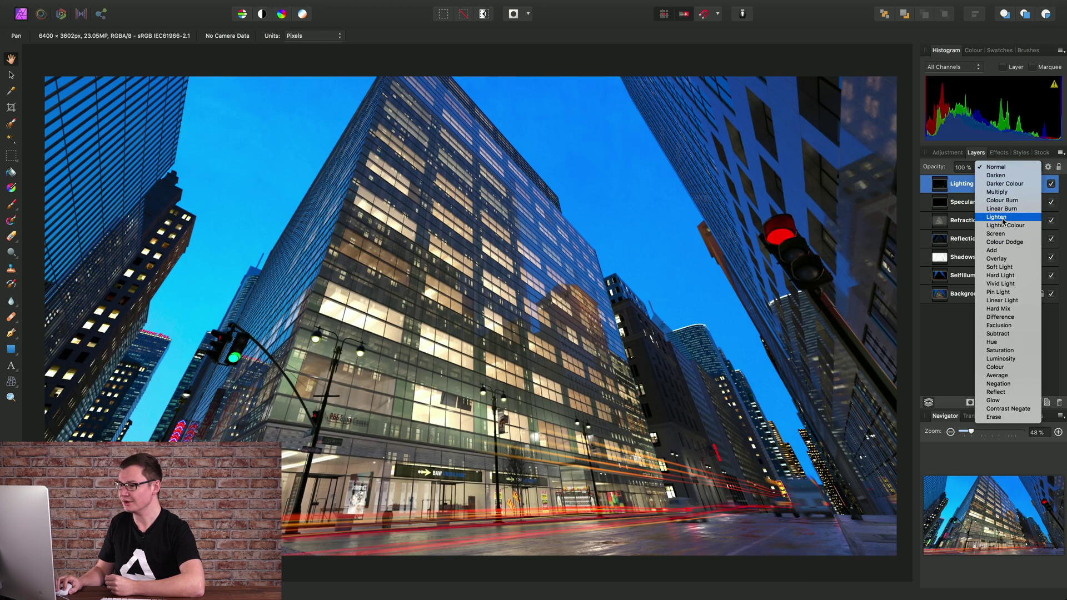
click(1003, 219)
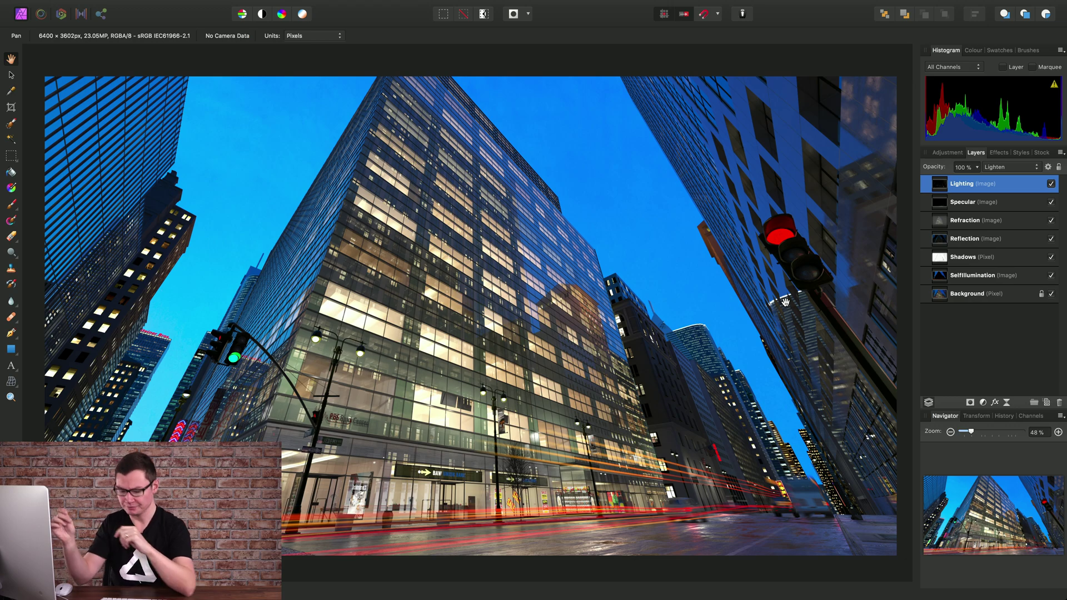
scroll(632, 374, up, 5)
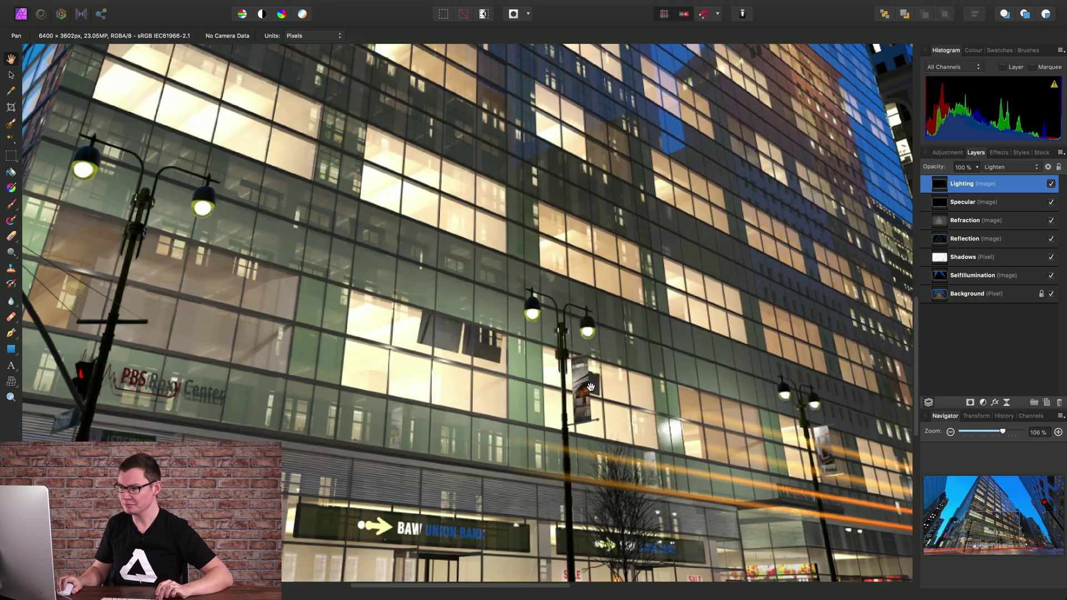
scroll(590, 387, up, 6)
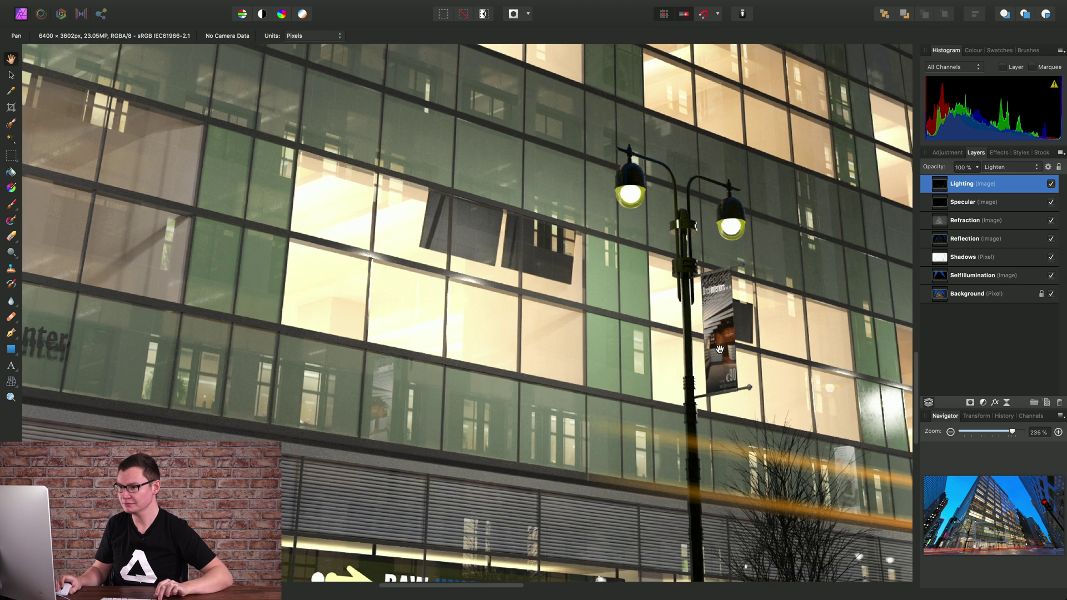
scroll(719, 348, up, 3)
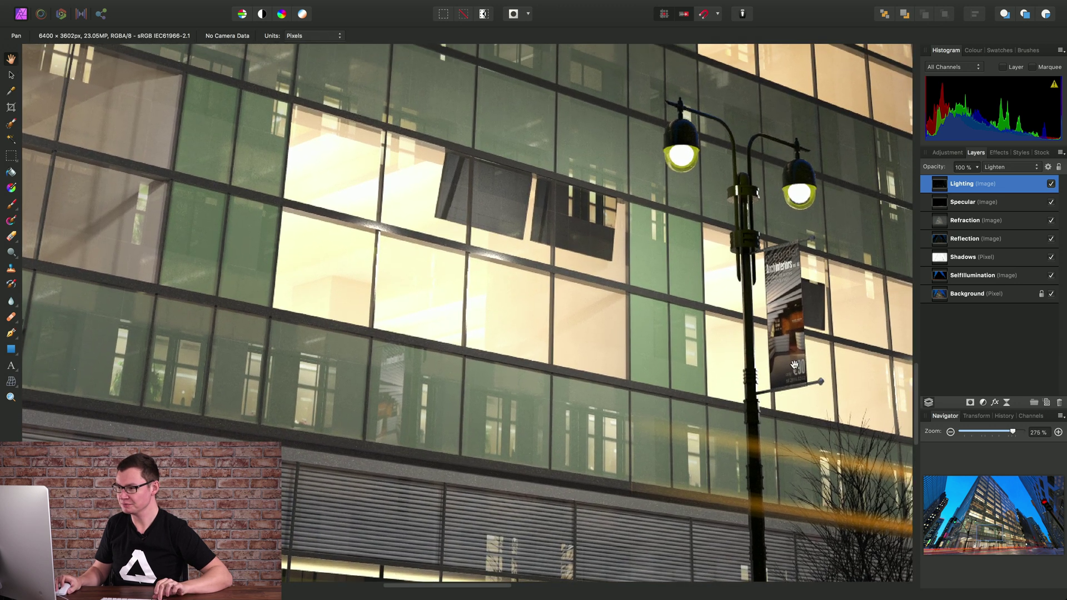
scroll(795, 365, up, 1)
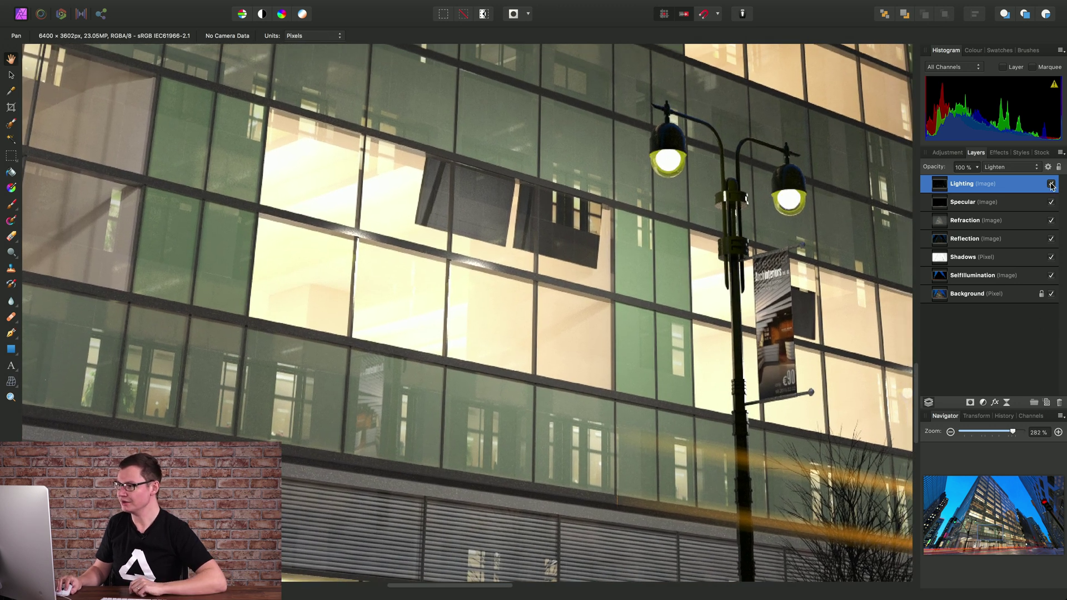
click(1051, 184)
scroll(710, 332, right, 2)
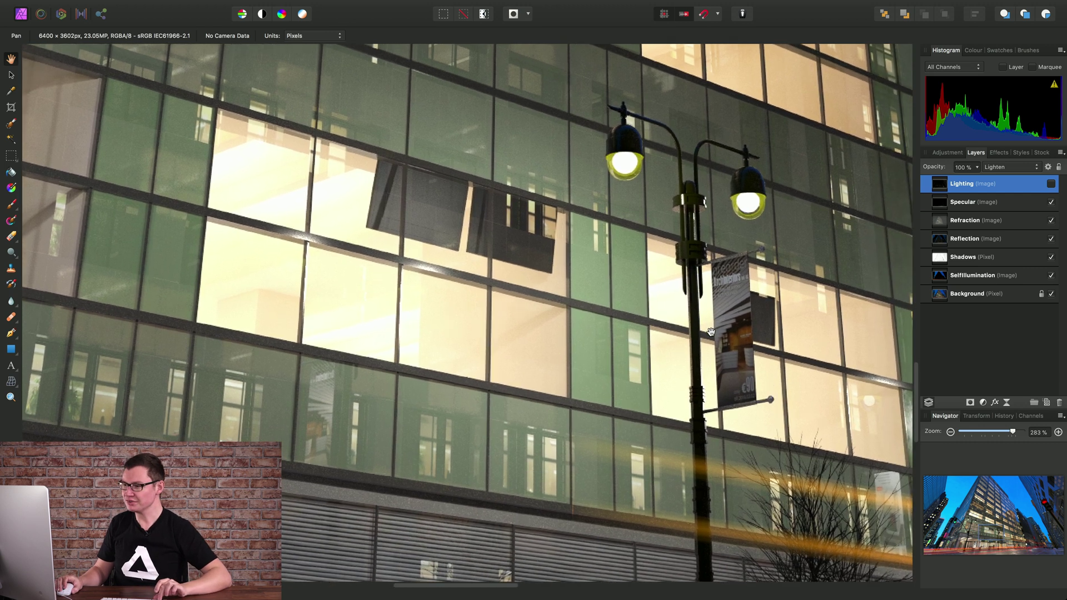
scroll(710, 331, up, 1)
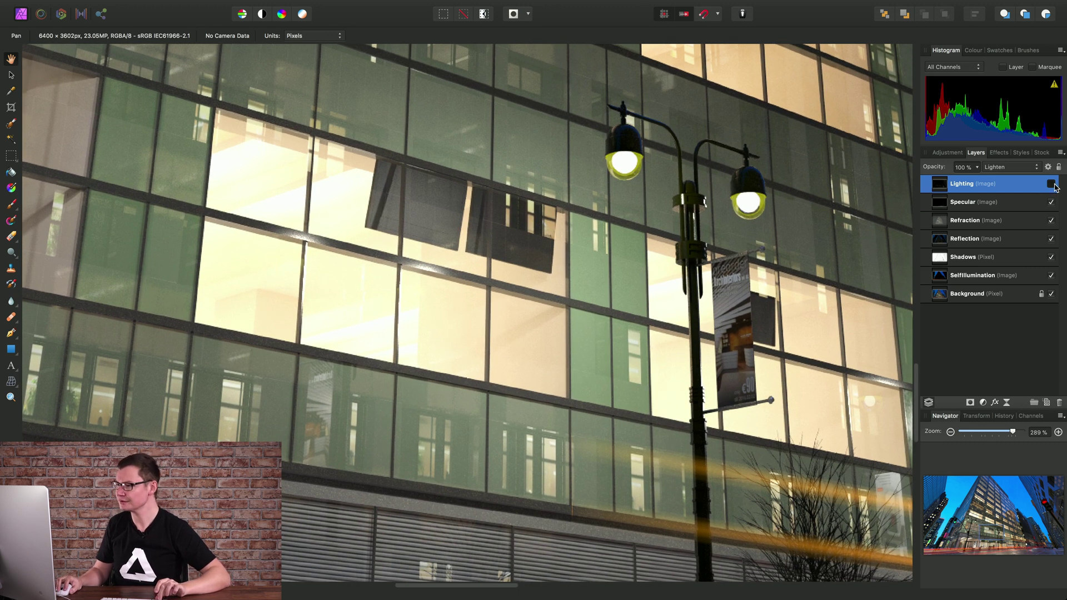
click(1050, 184)
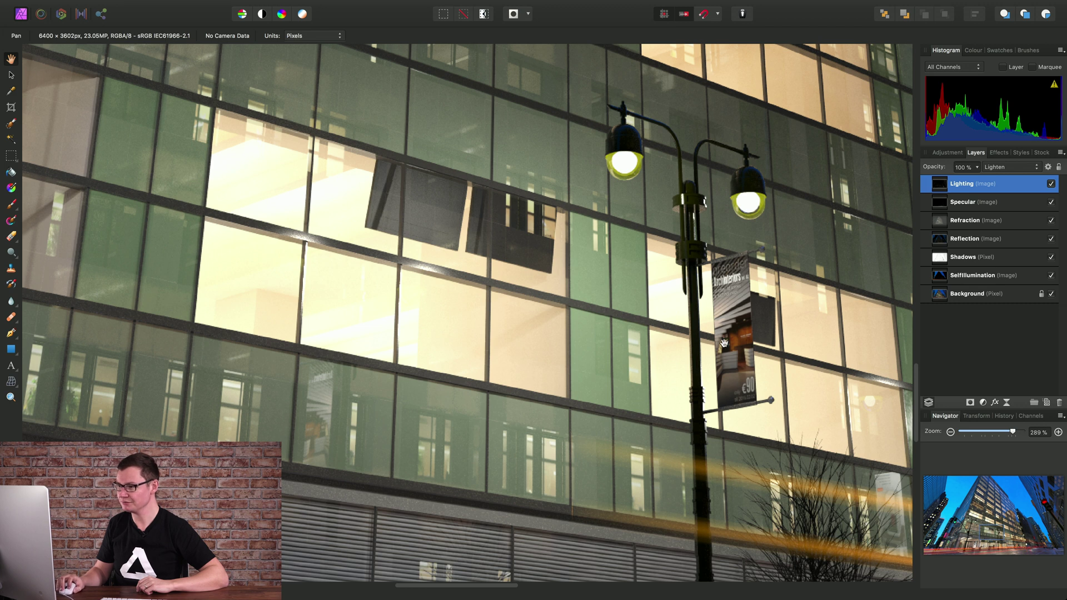
key(super+0)
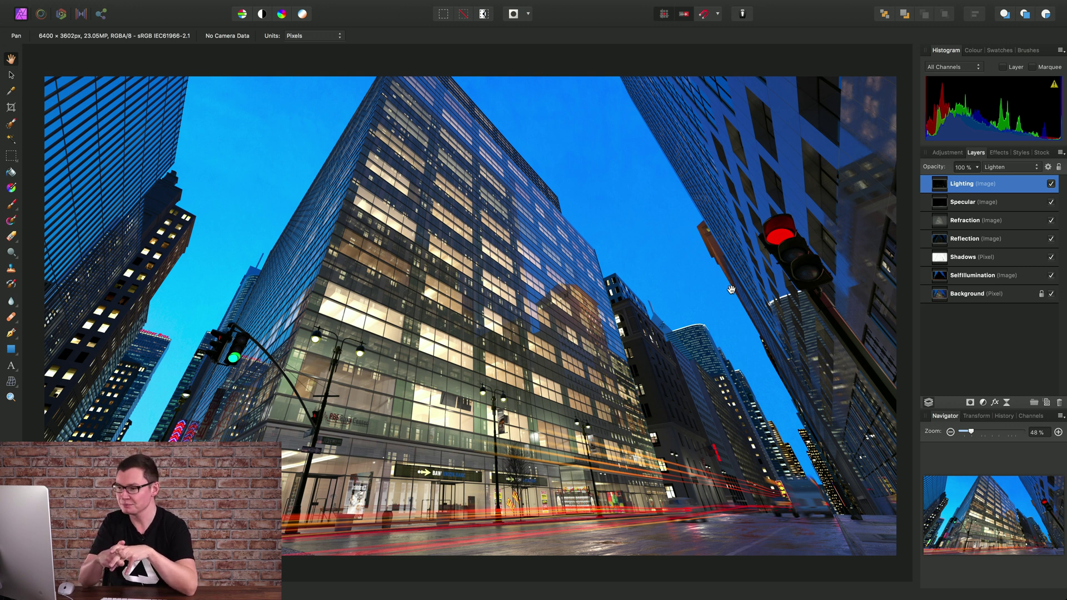
Step: Add a Black & White adjustment layer on top and set its blend mode to Multiply
click(983, 402)
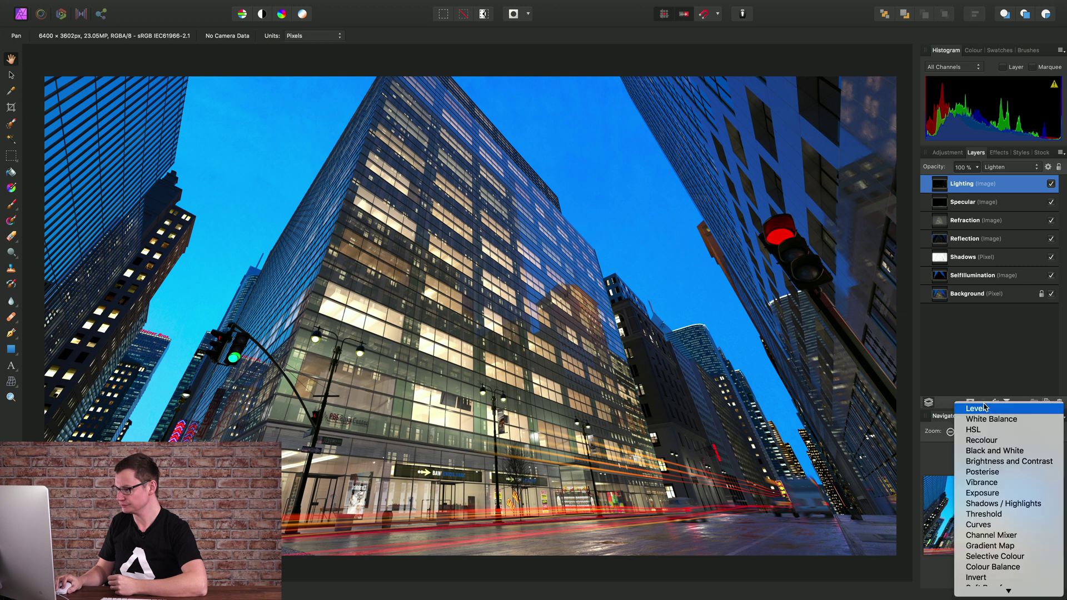
click(986, 453)
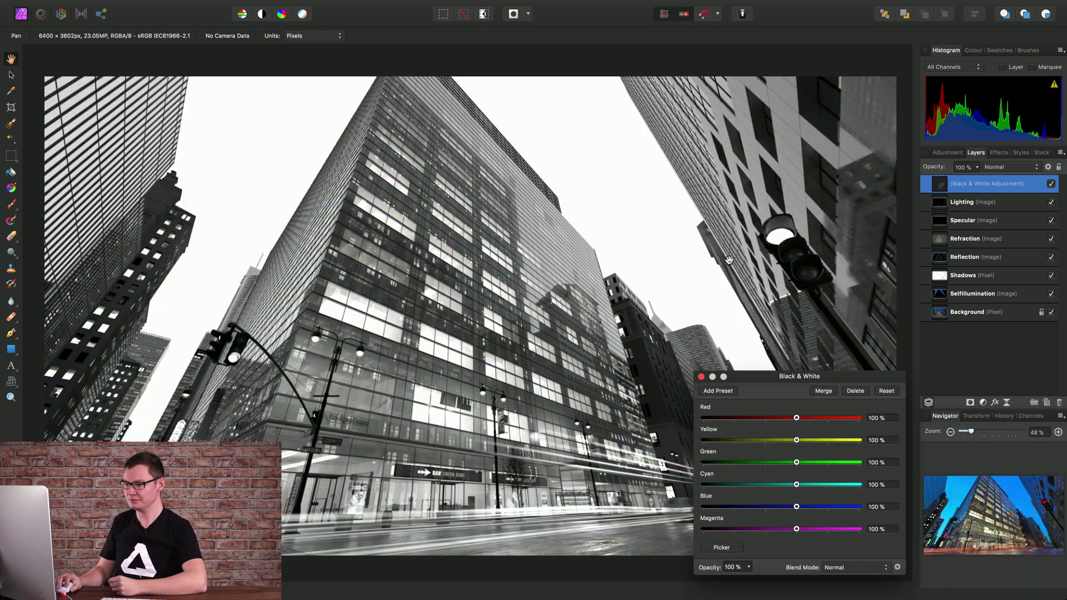
drag(804, 377, 786, 68)
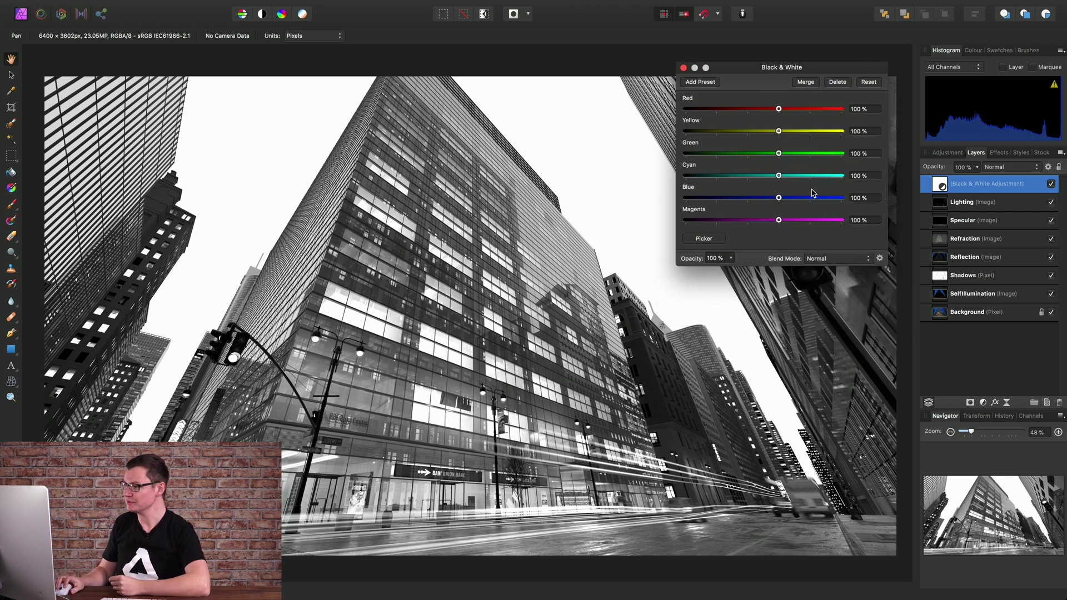
click(841, 261)
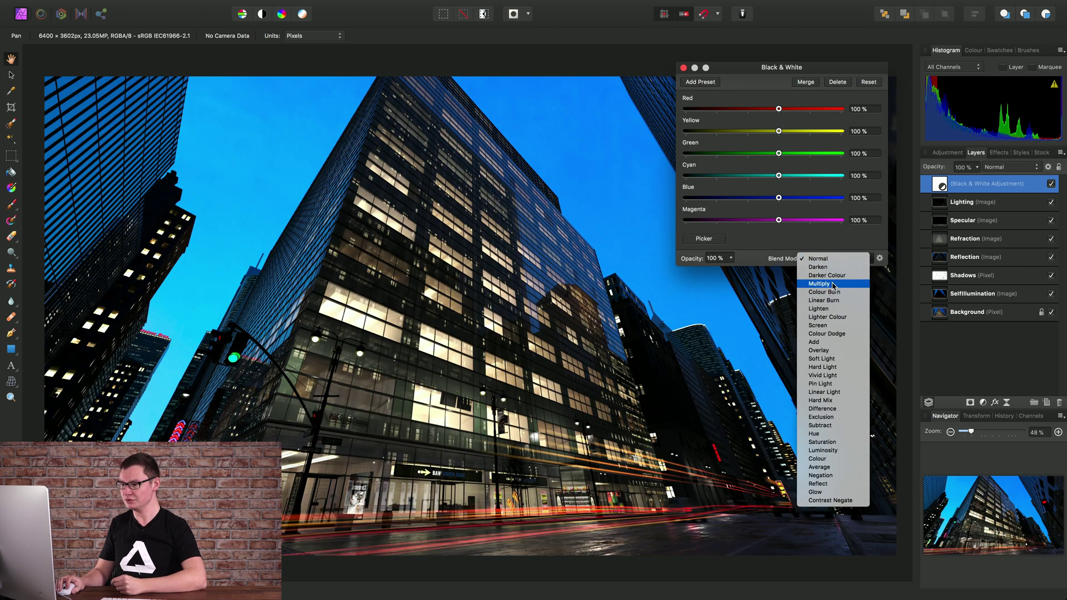
click(834, 284)
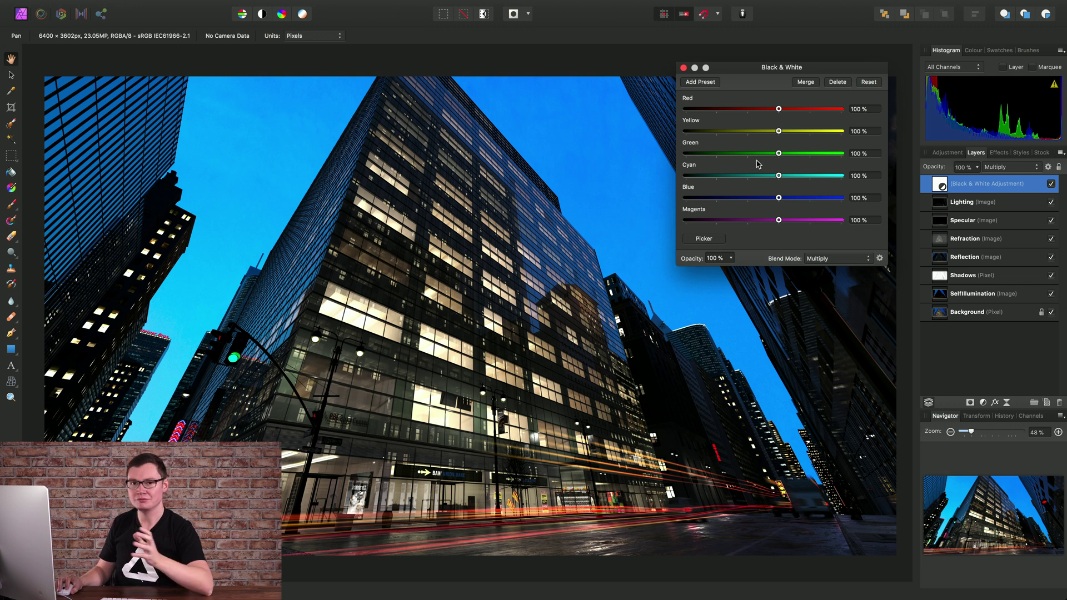
Step: Set the Black & White Red, Yellow and Green weights to 300%
drag(781, 70, 746, 94)
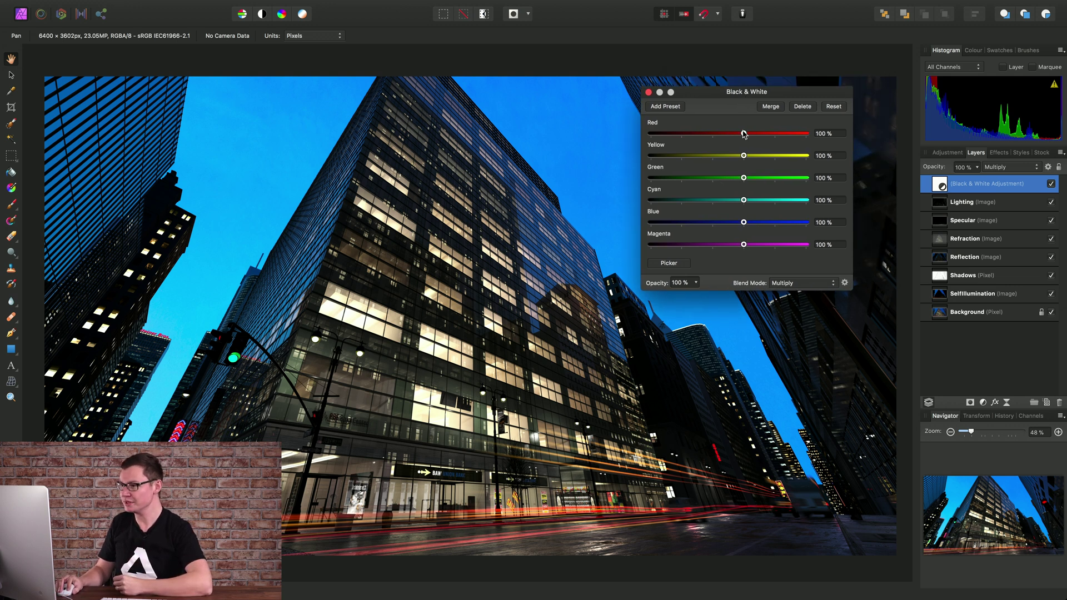
drag(744, 134, 811, 136)
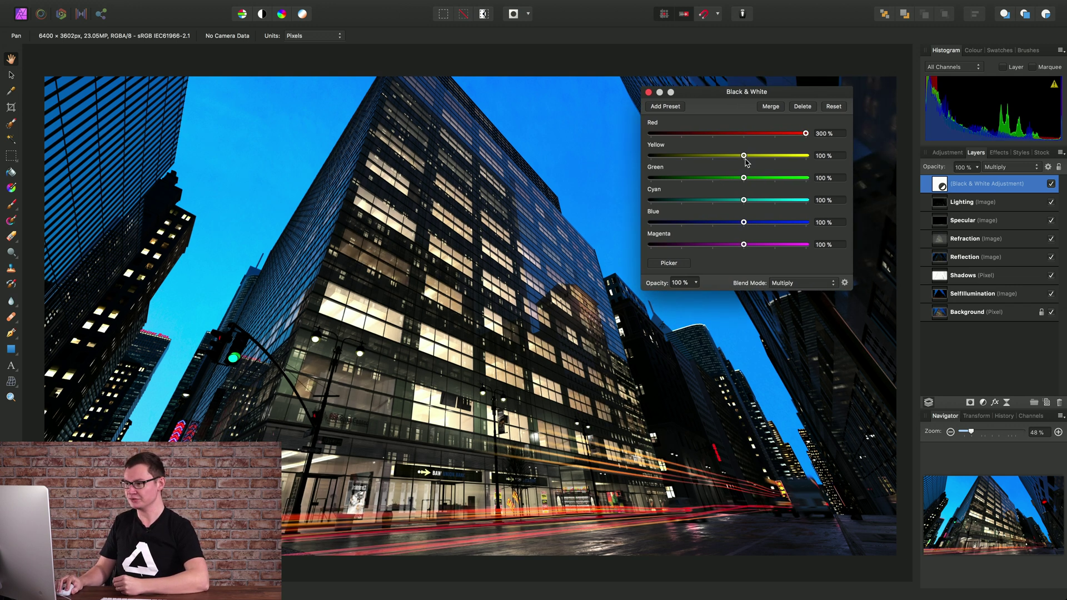
drag(743, 156, 842, 155)
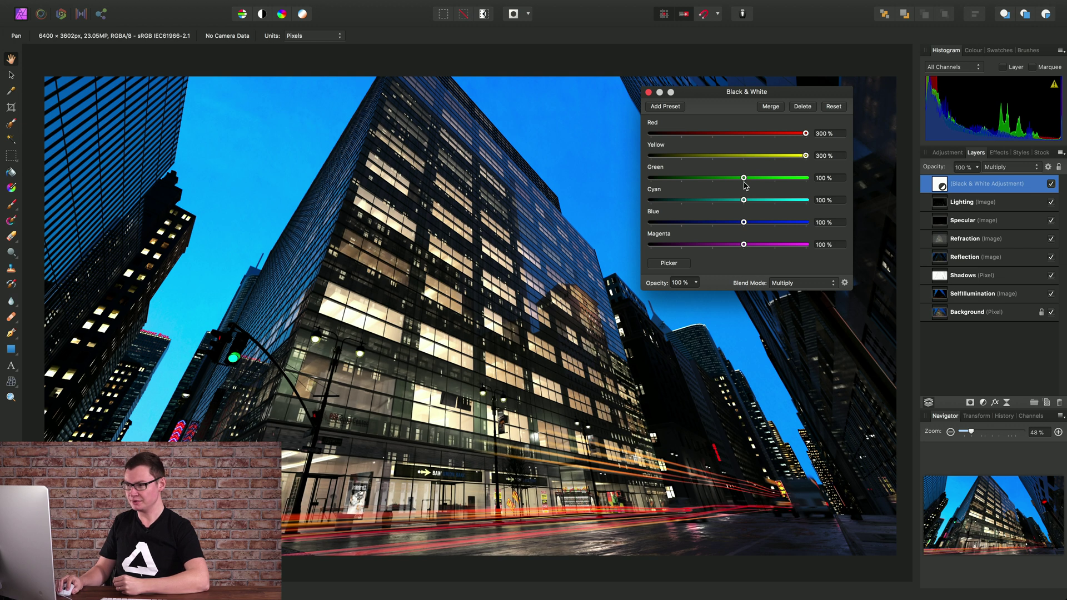
drag(744, 178, 814, 177)
drag(743, 200, 743, 236)
drag(716, 94, 778, 145)
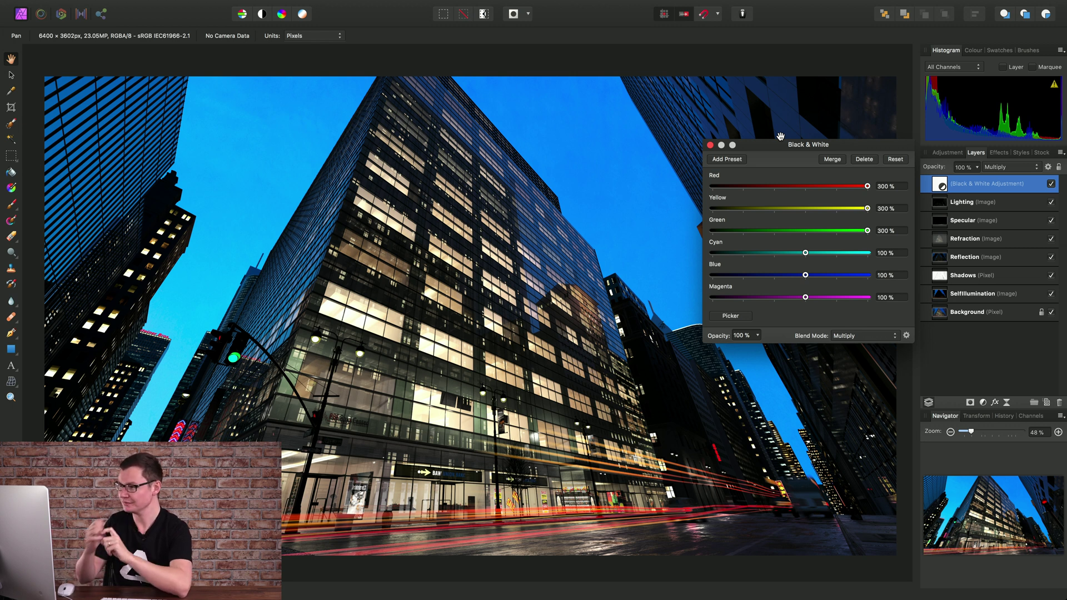
Step: Close the Black & White settings and lower the adjustment layer's opacity to 50%
click(710, 145)
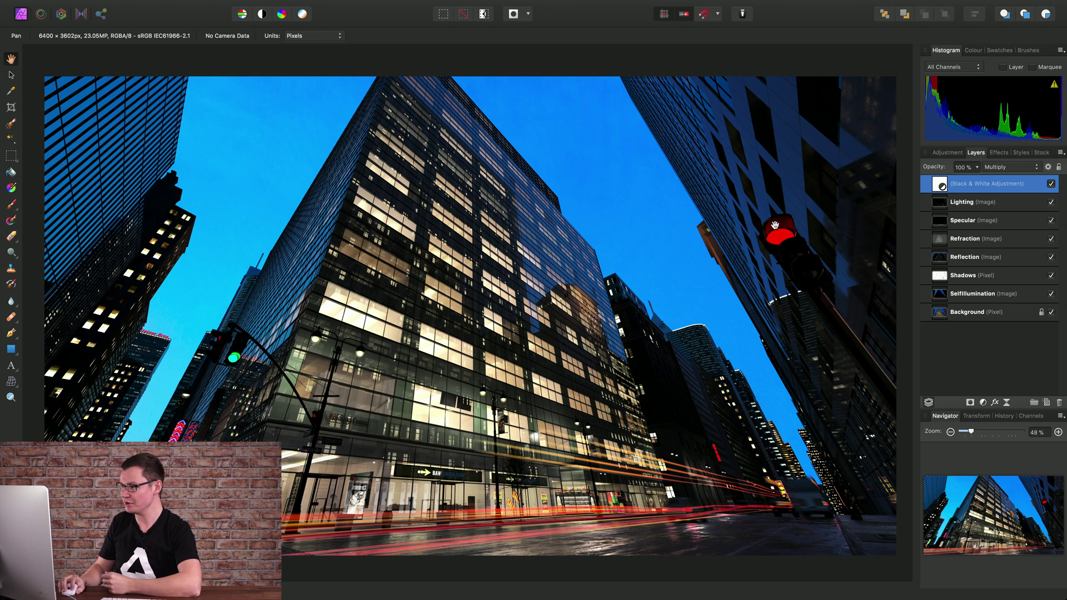
click(976, 167)
drag(976, 181, 932, 190)
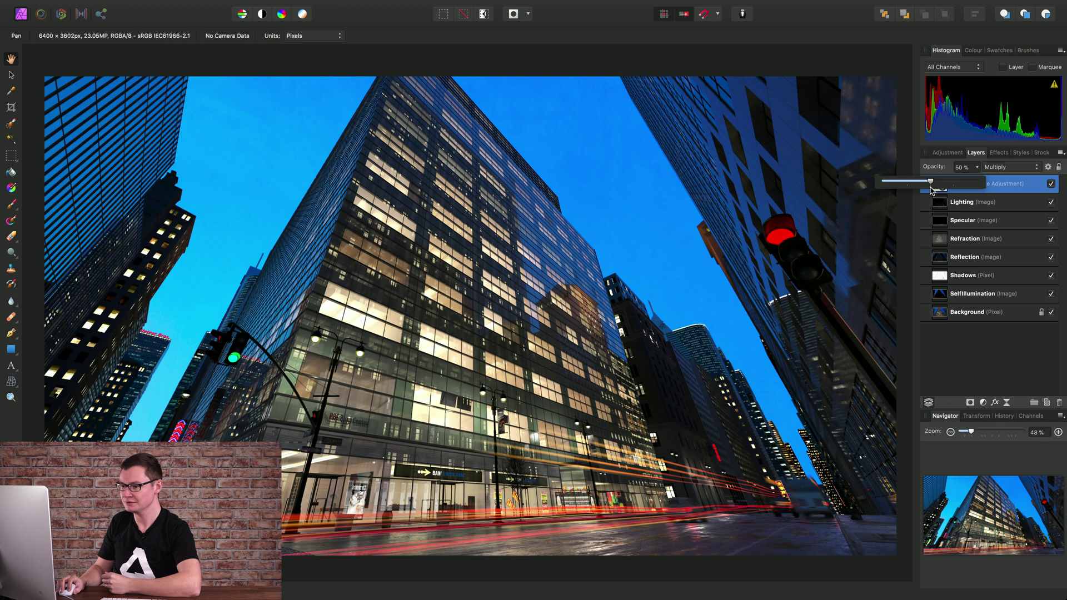
drag(728, 309, 721, 304)
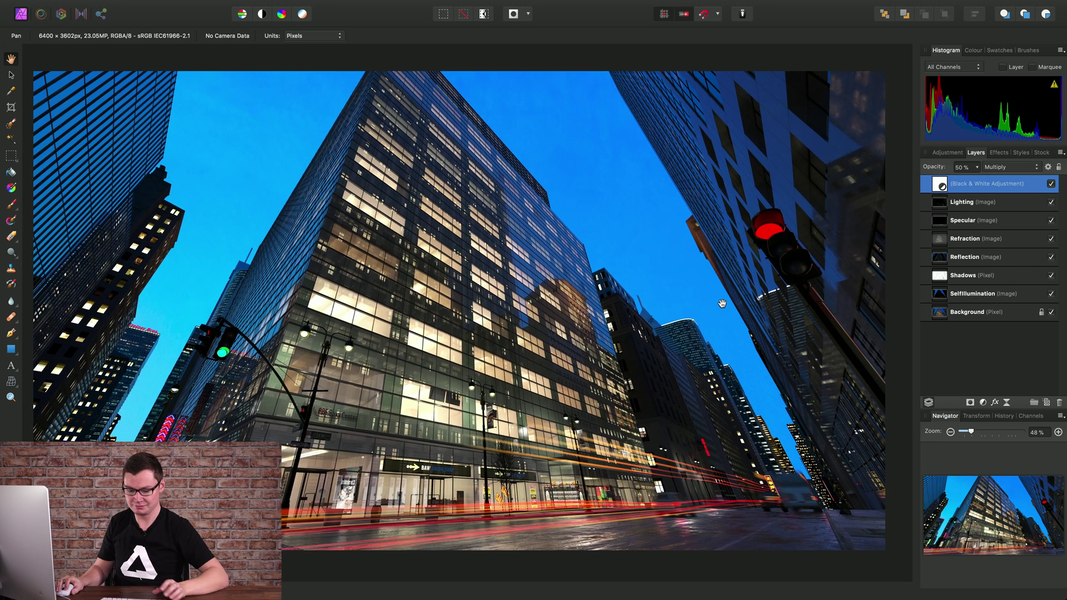